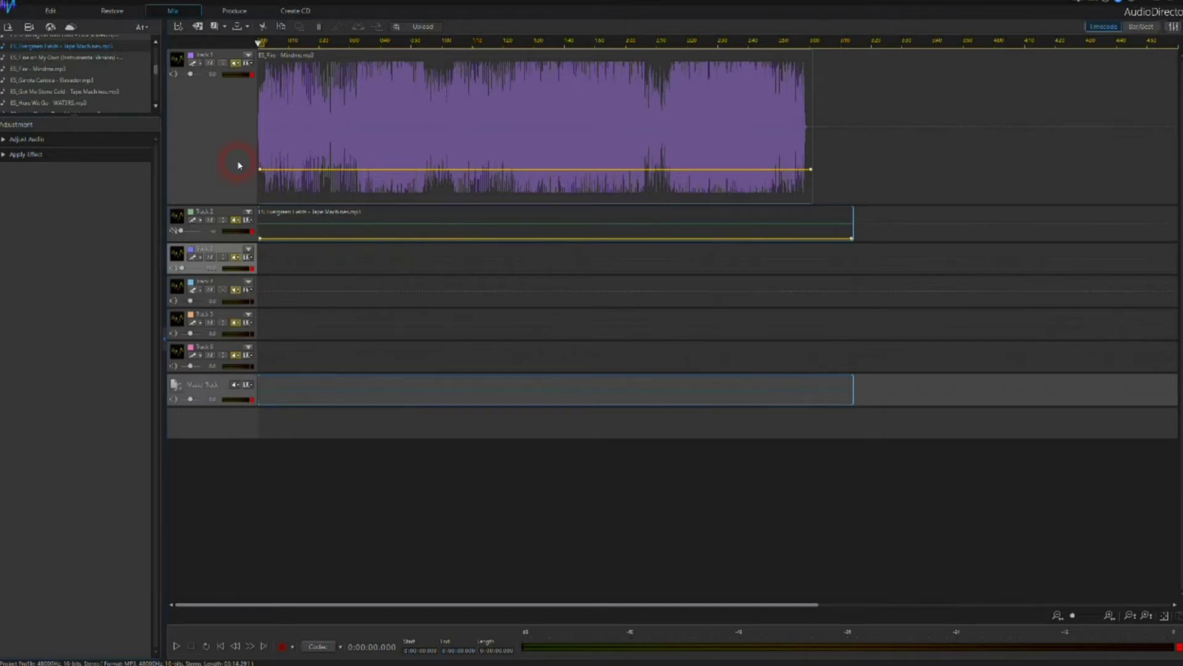
Step: Under Adjust Duration (Change Speed), set the new audio duration of the ES_Fire clip on Track 1 to 0:03:14.115
click(110, 141)
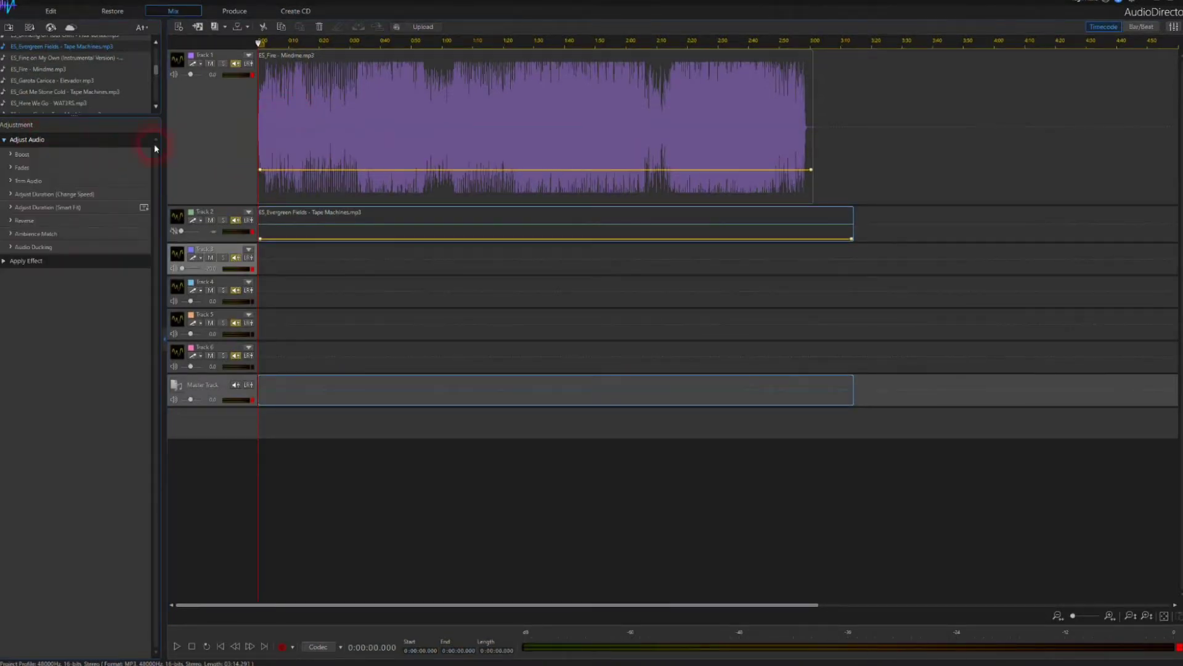
click(69, 195)
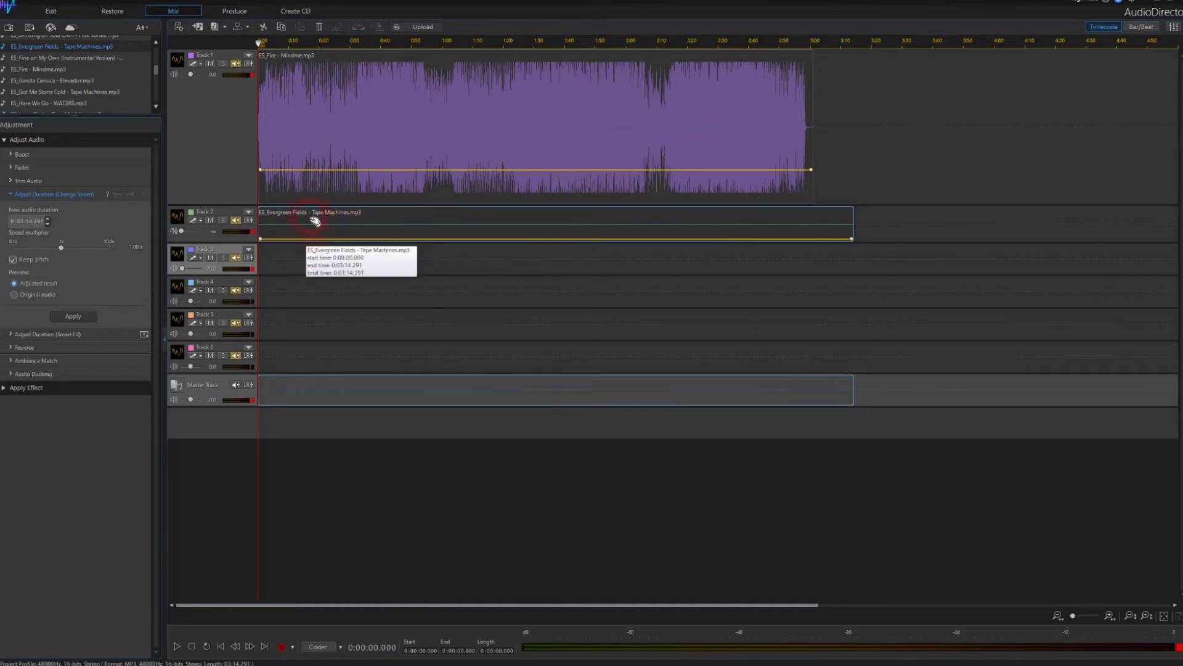
click(307, 113)
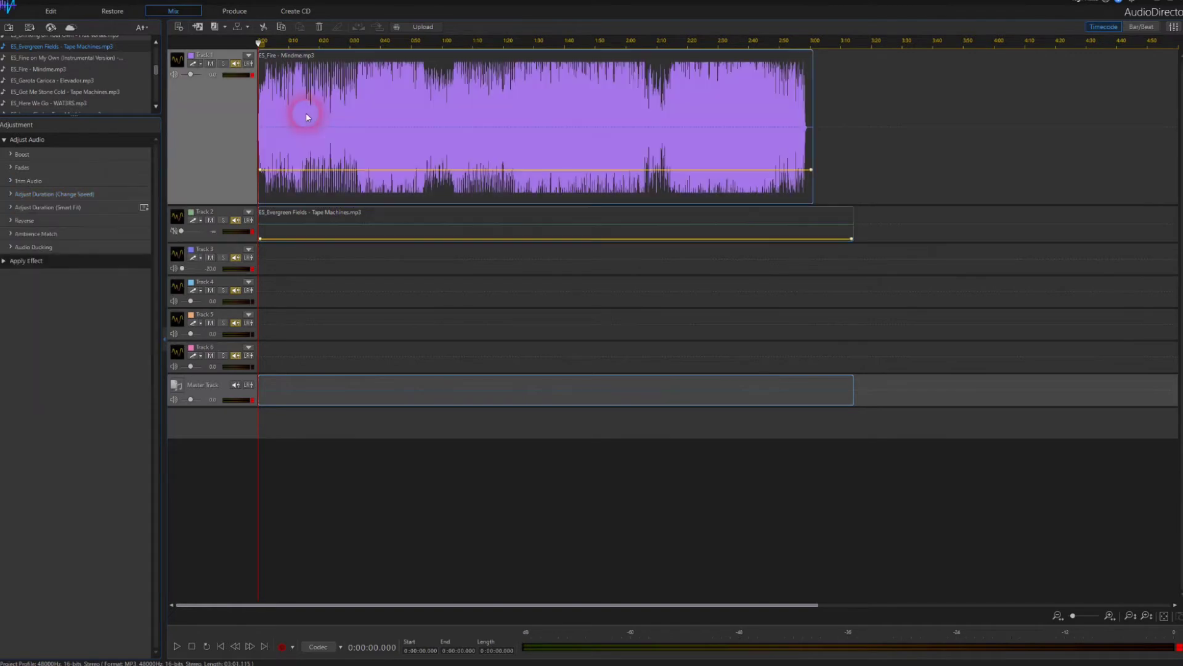
click(55, 195)
click(32, 224)
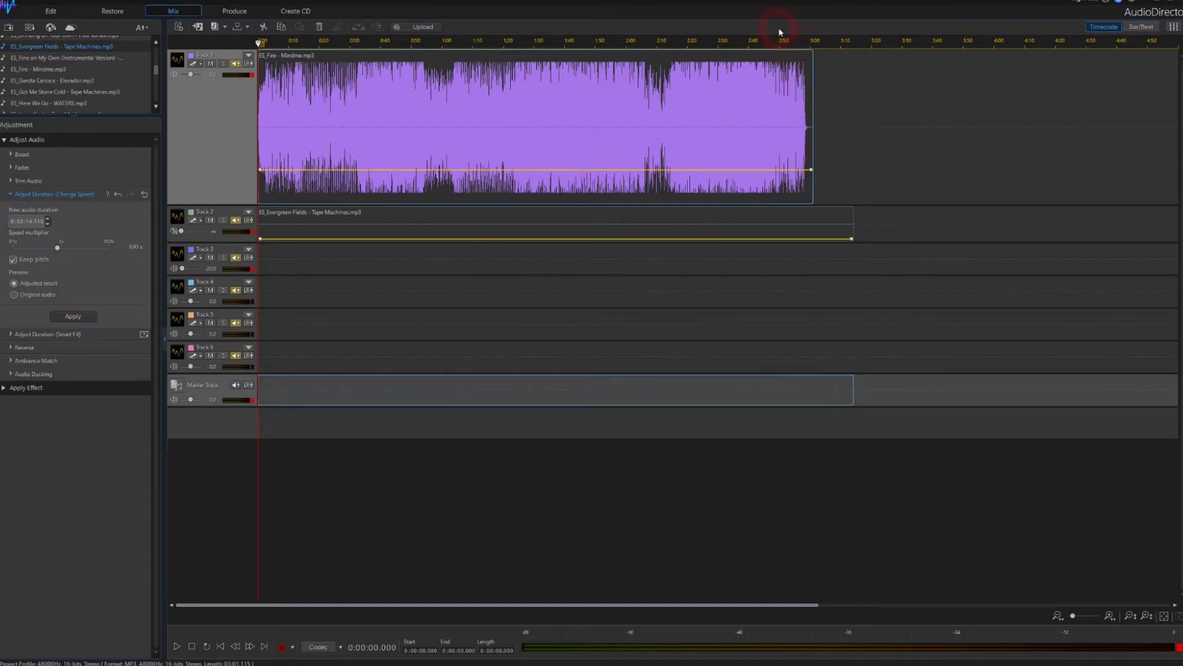
Step: Preview the ending of the stretched ES_Fire clip from about 2:43, letting playback pass the clip's end before stopping
click(761, 35)
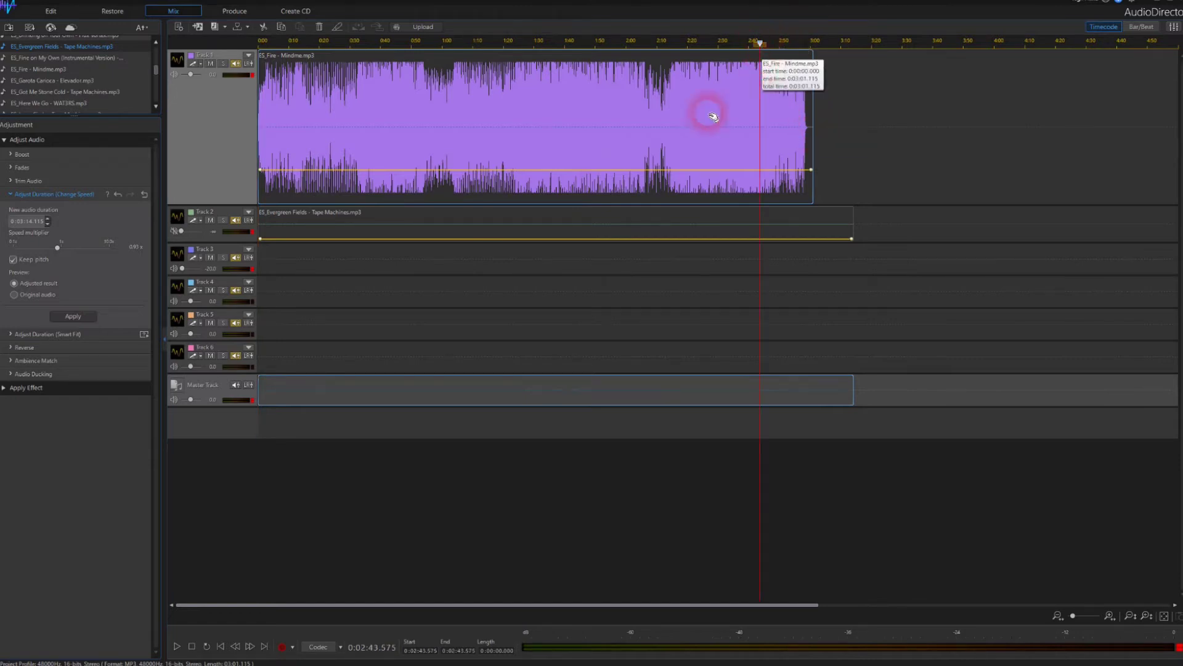
click(176, 646)
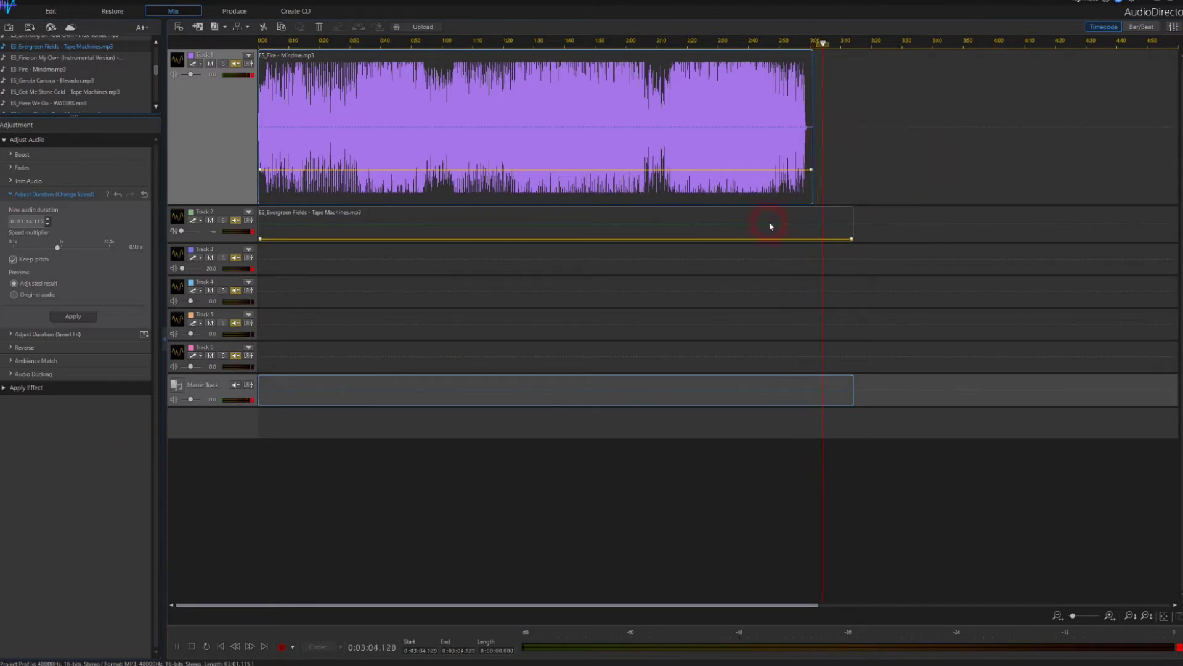
click(192, 646)
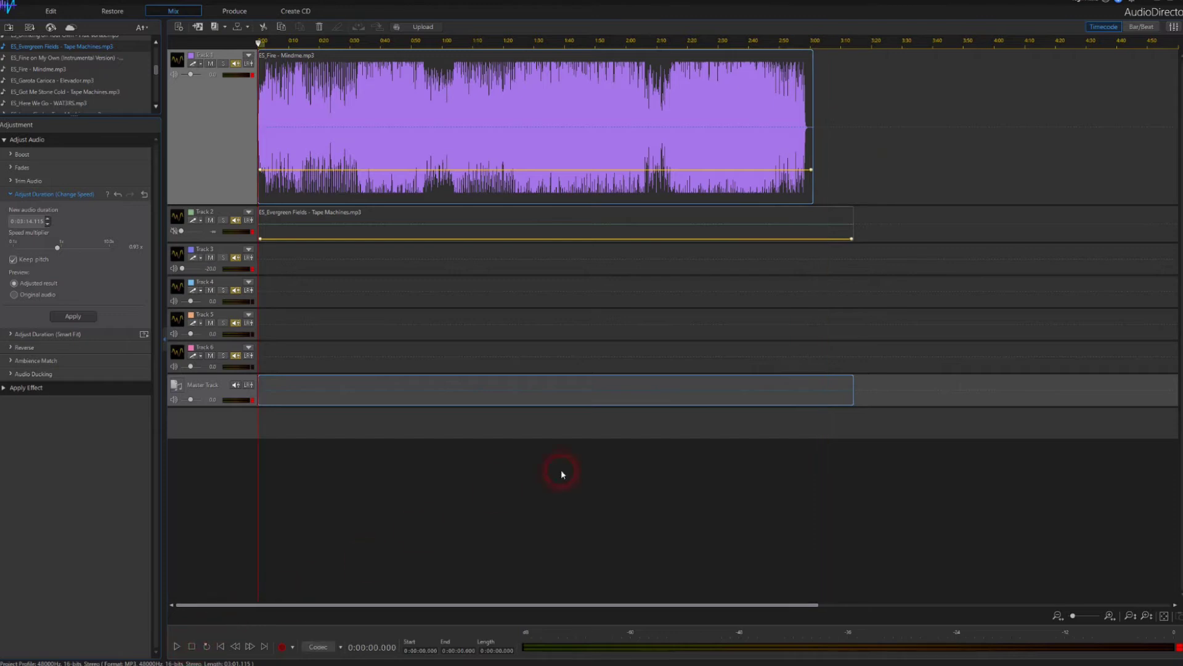
Step: Shorten the ES_Fire clip's new audio duration, first trying 0:03:00.115 and finally entering 0:02:50.115
click(29, 221)
click(114, 280)
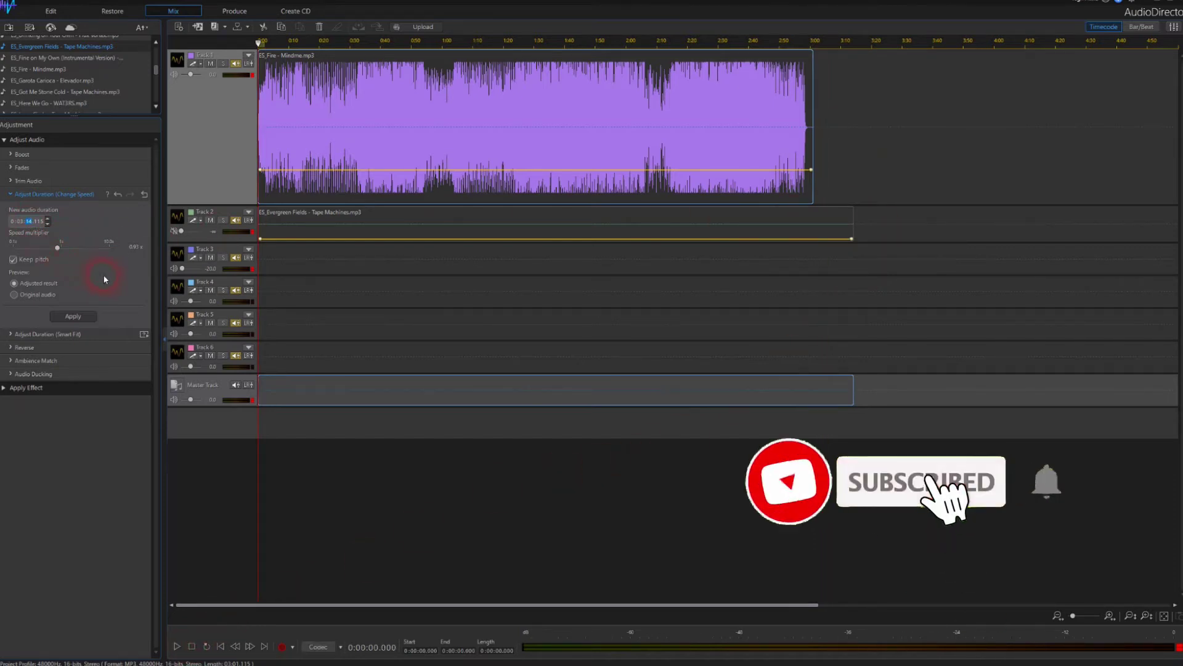
text(00)
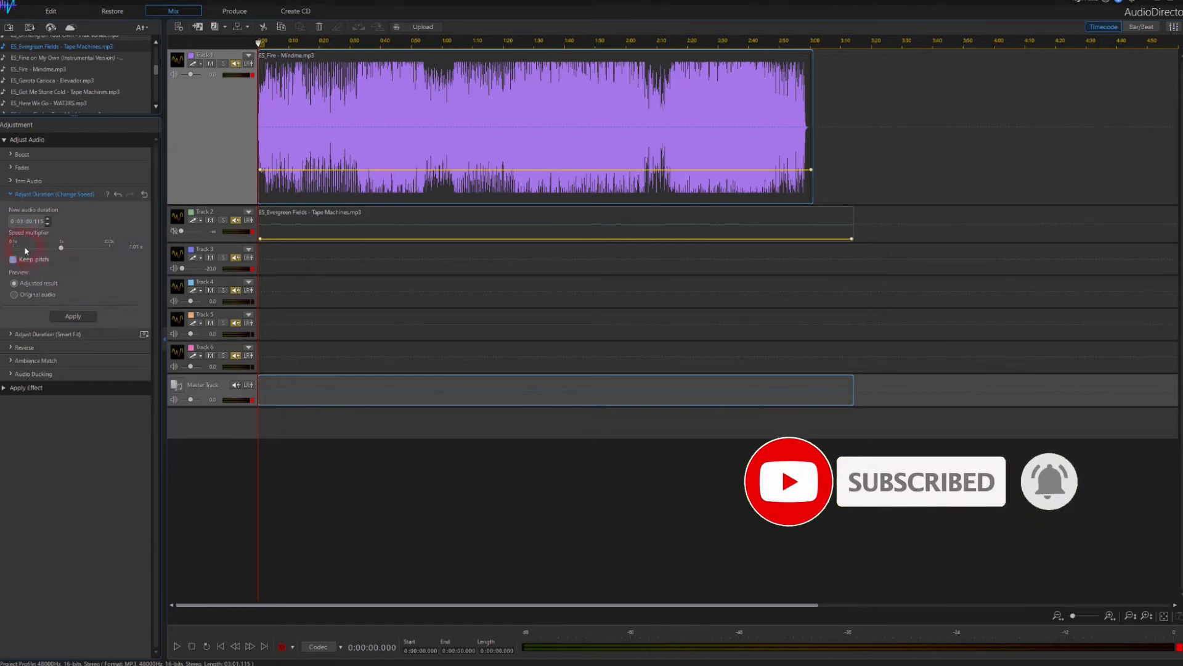
click(23, 223)
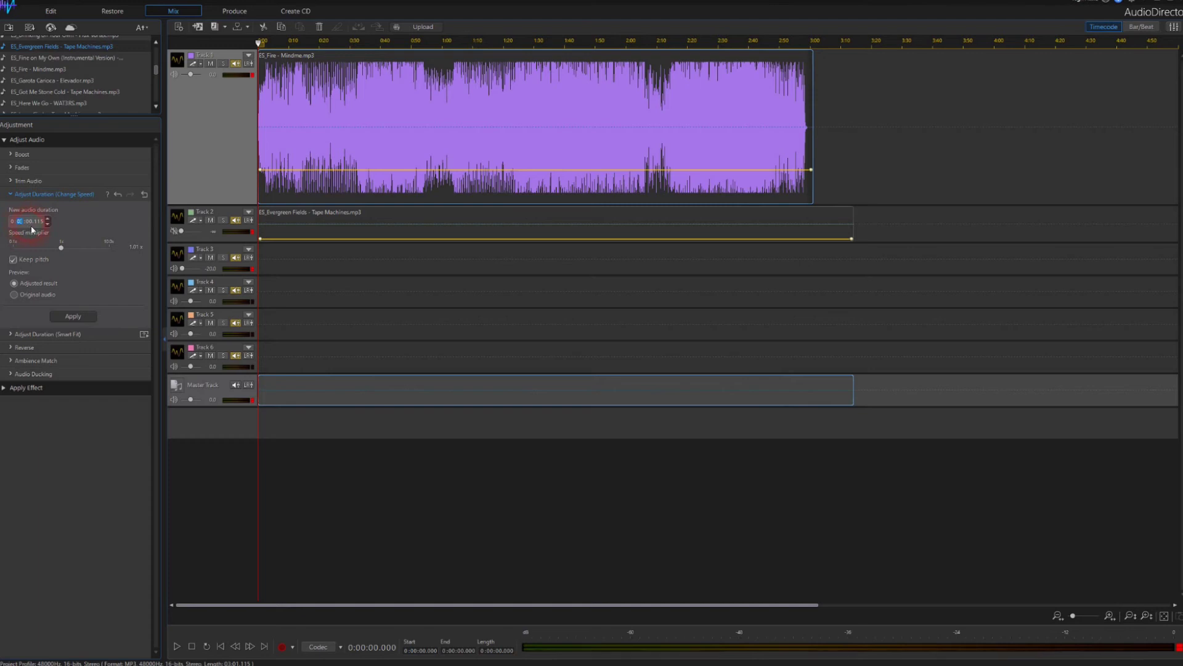
text(2)
click(30, 227)
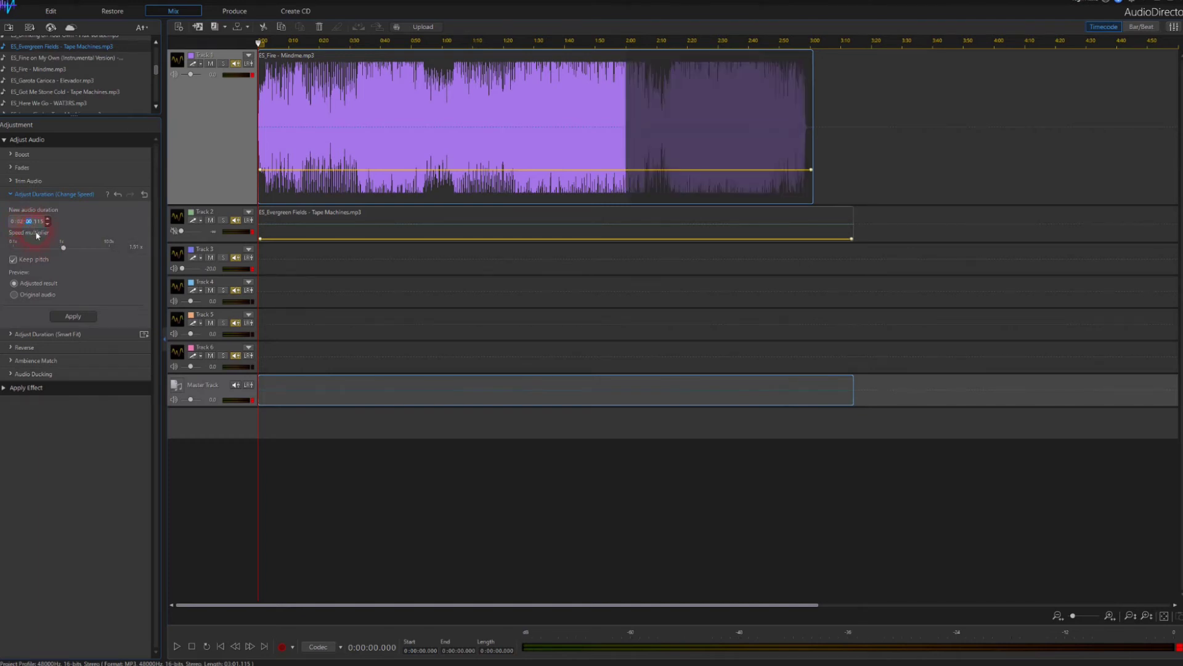
text(50)
click(101, 219)
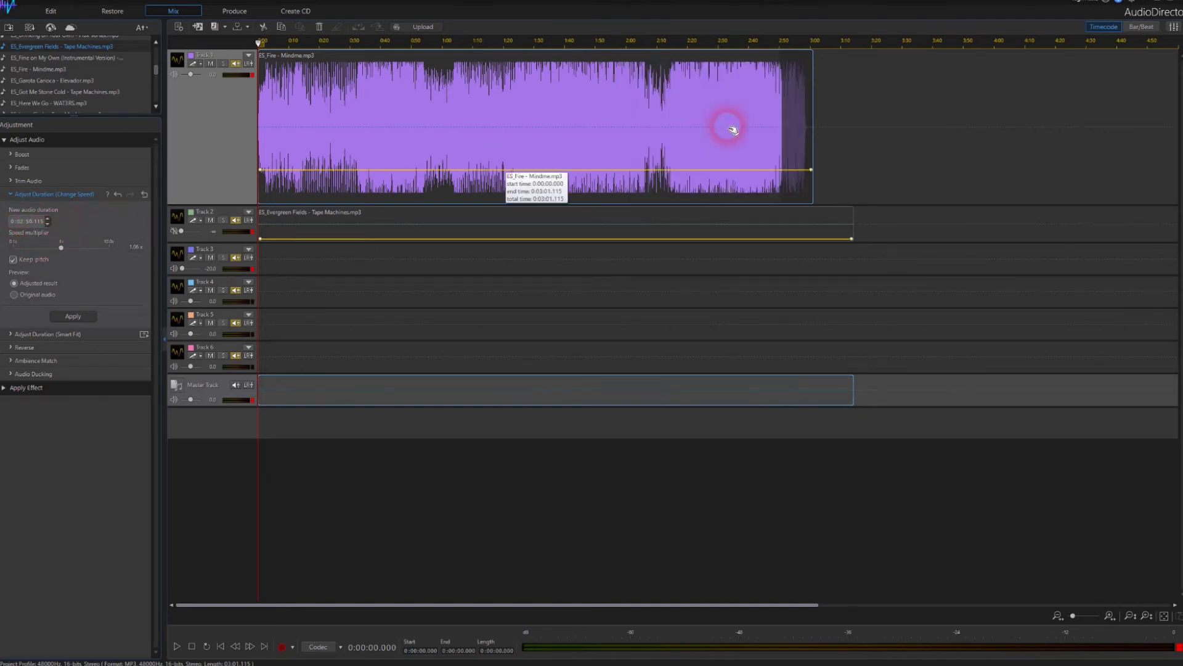
Step: Play the final seconds of the shortened ES_Fire clip to preview its ending, and stop playback
click(769, 40)
click(183, 649)
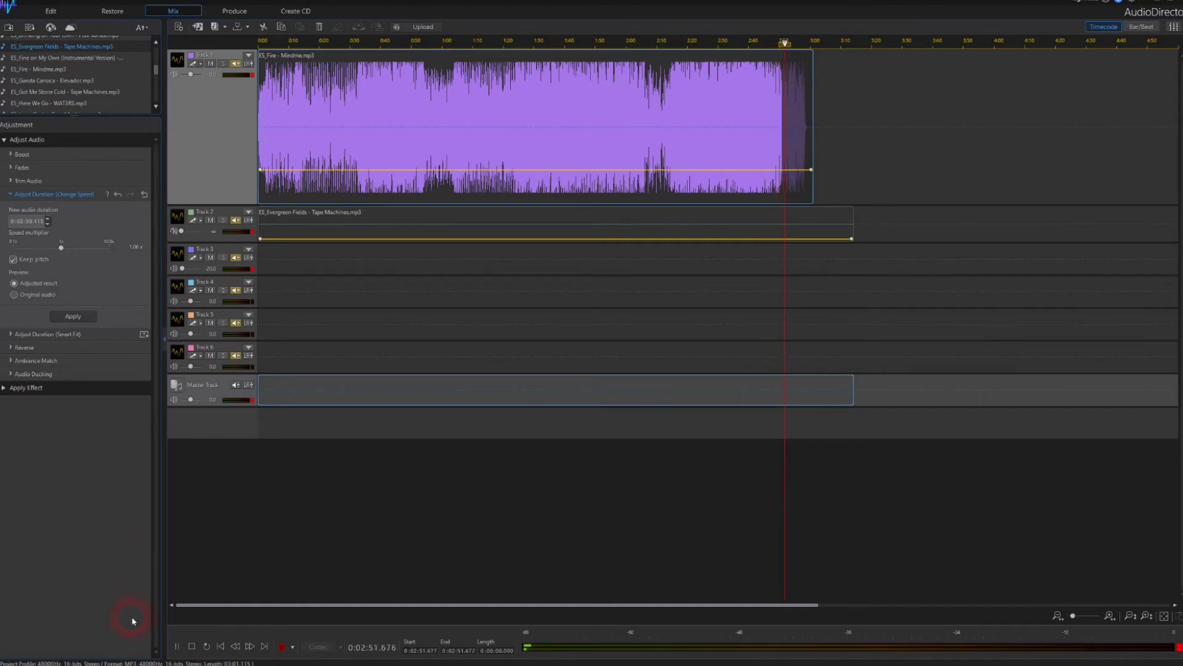
click(192, 646)
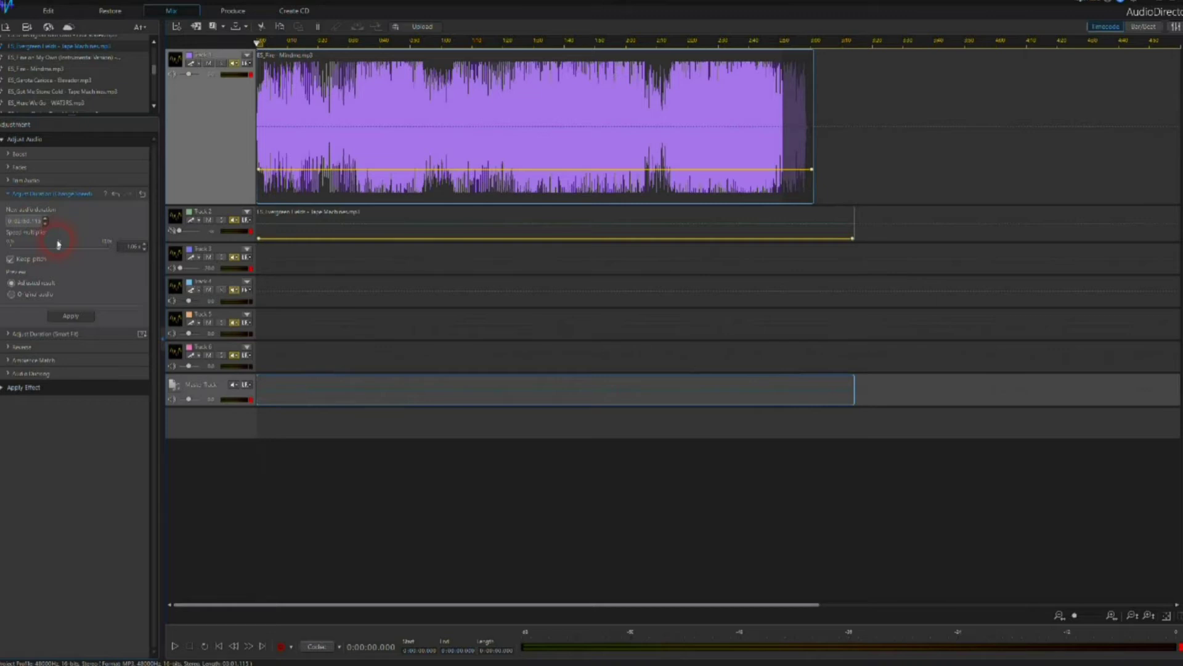
Step: Set the ES_Fire clip's speed multiplier to 0.94x and play the adjusted result from about 0:12
mouse_move(58, 252)
mouse_down()
mouse_move(41, 252)
mouse_move(69, 251)
mouse_move(58, 252)
mouse_up()
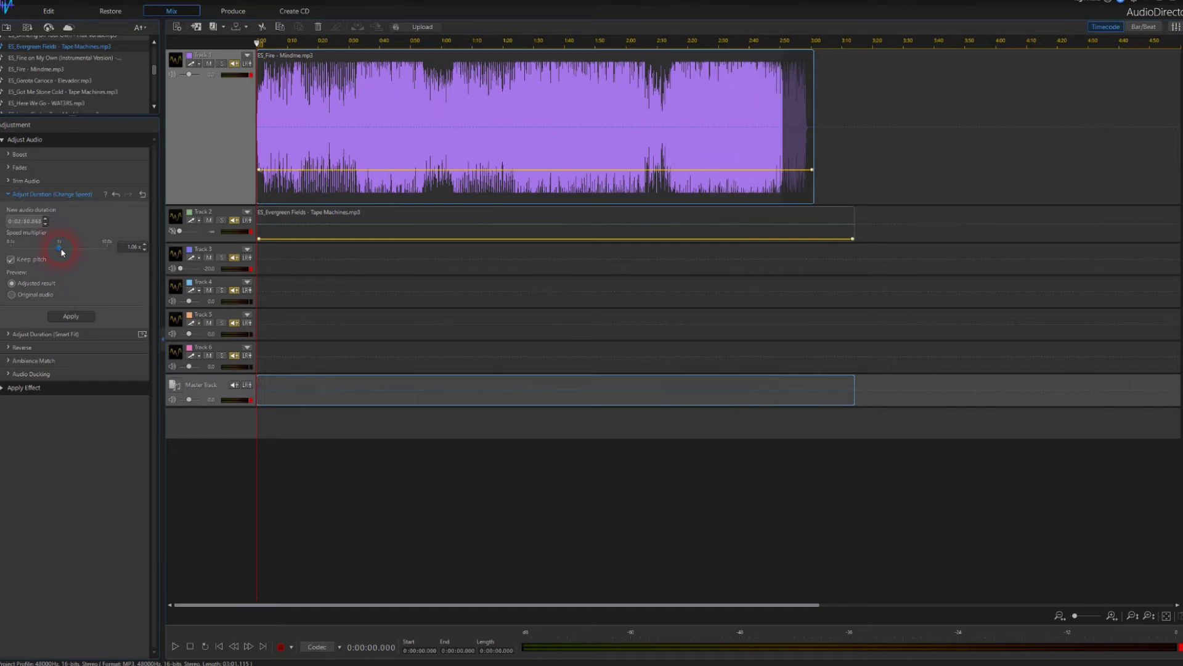
drag(62, 251, 55, 253)
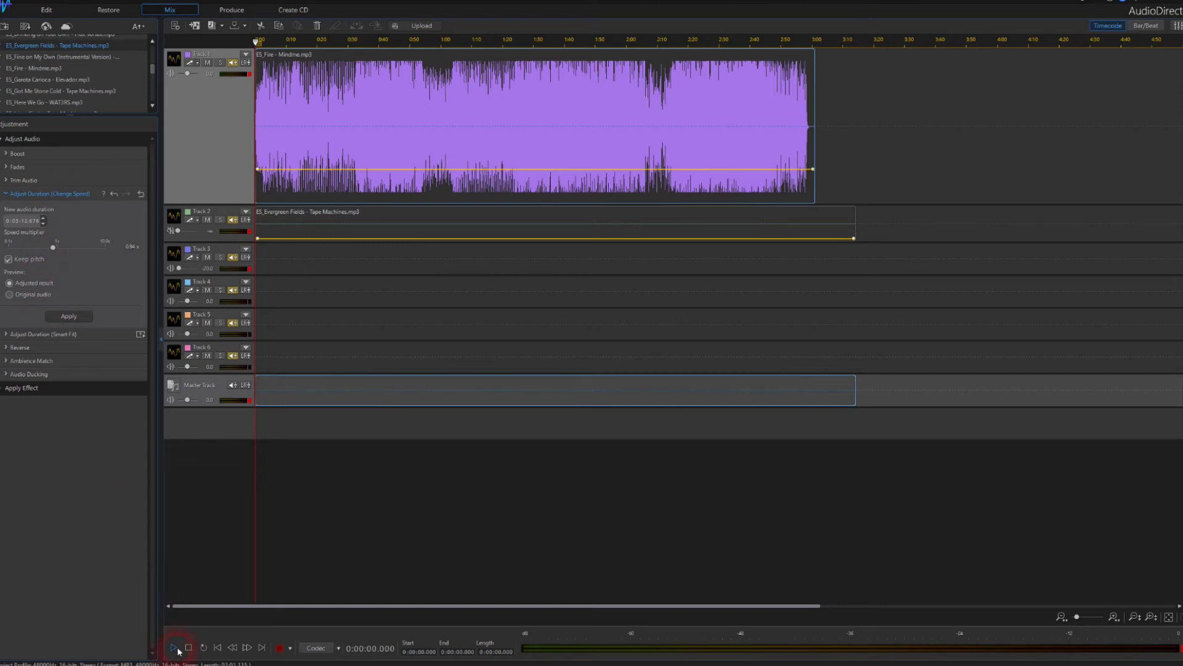
click(174, 648)
click(293, 42)
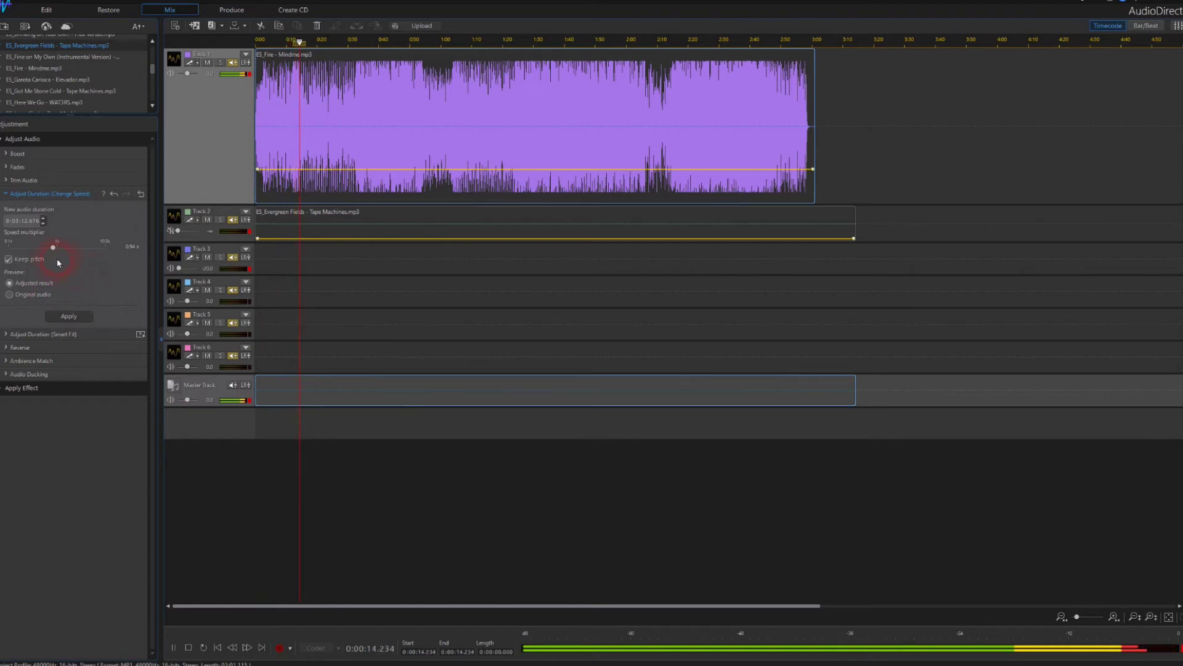
Step: Lower the speed multiplier to 0.88x and compare playback with Keep pitch off and on, ending with it enabled
drag(52, 253, 49, 250)
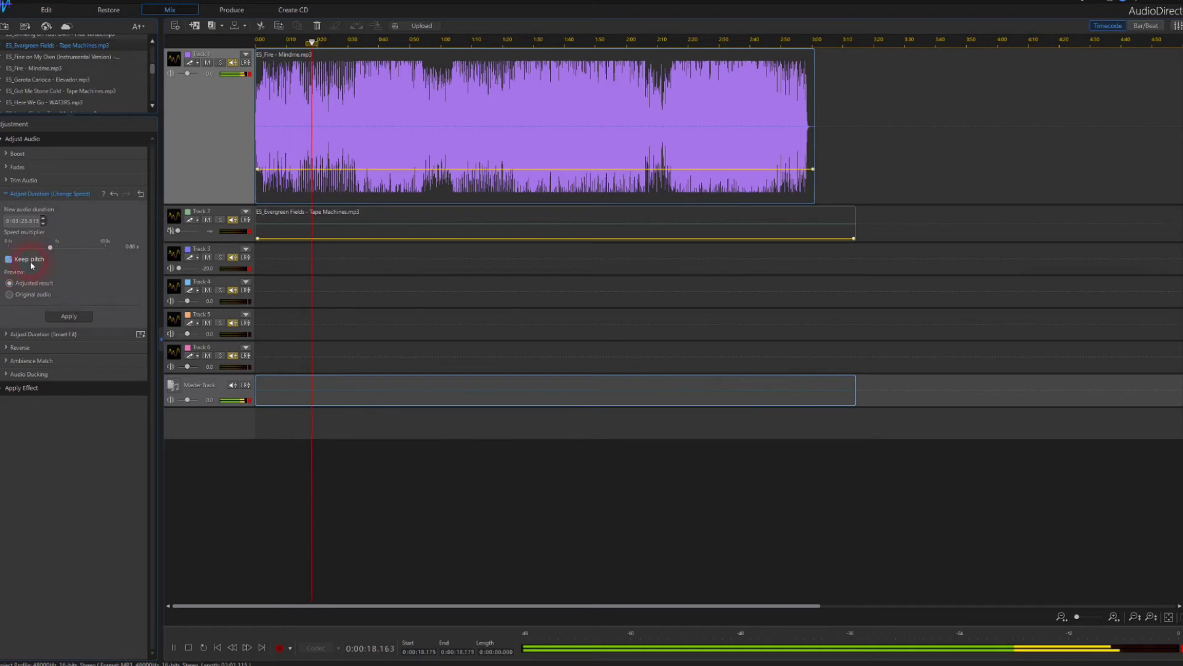
click(12, 259)
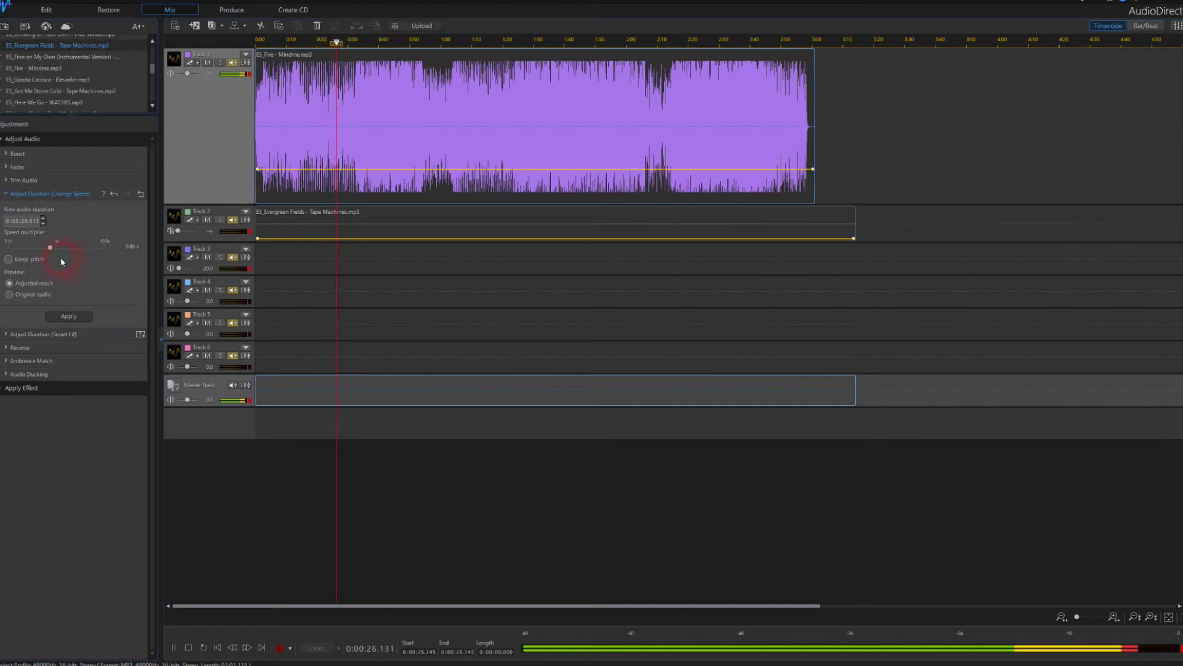
click(13, 259)
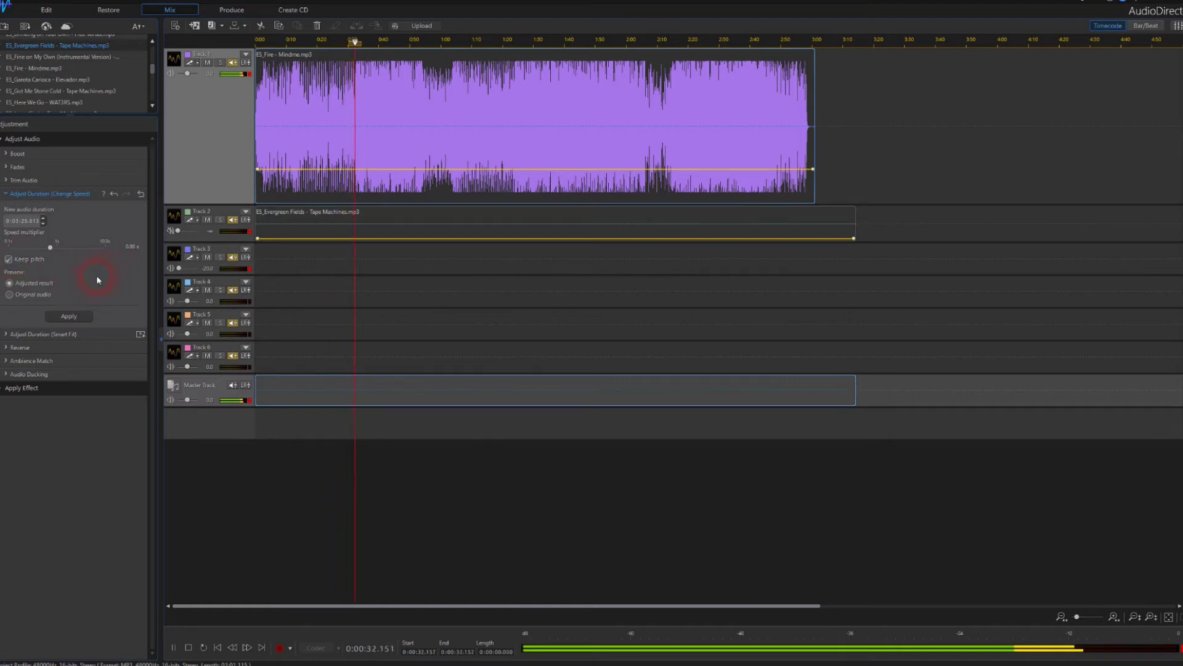
click(188, 646)
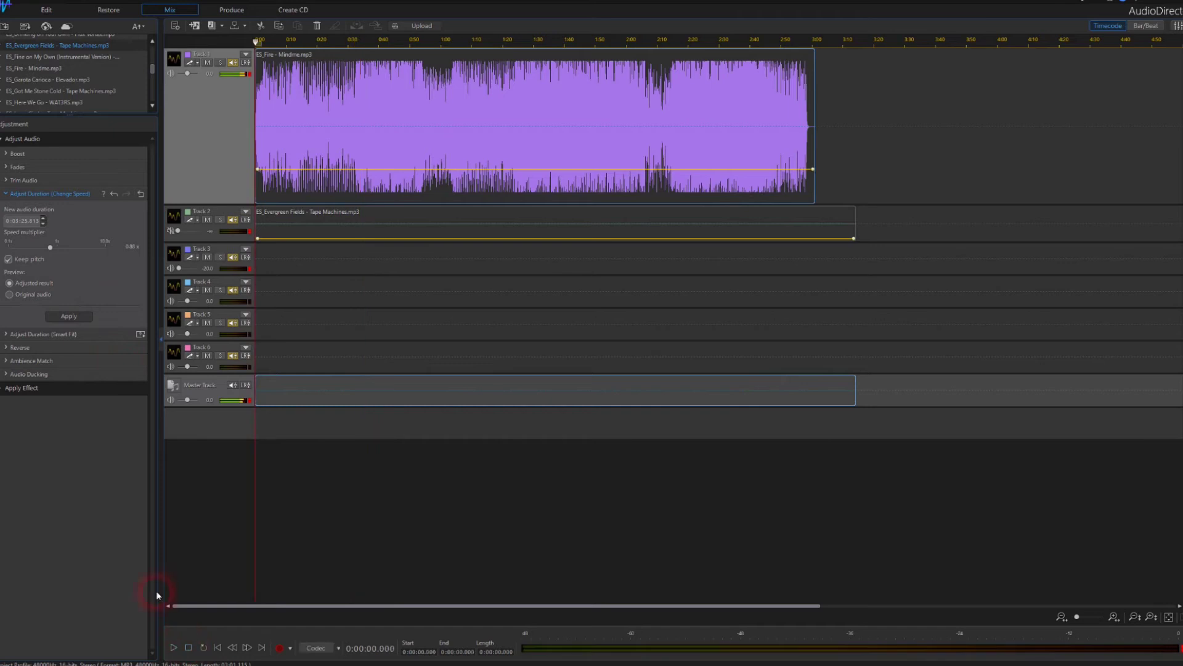
Step: Open ES_Fire - Mindme.mp3 in the single-file Edit view and set its Change Speed duration to 0:03:30.115
click(48, 15)
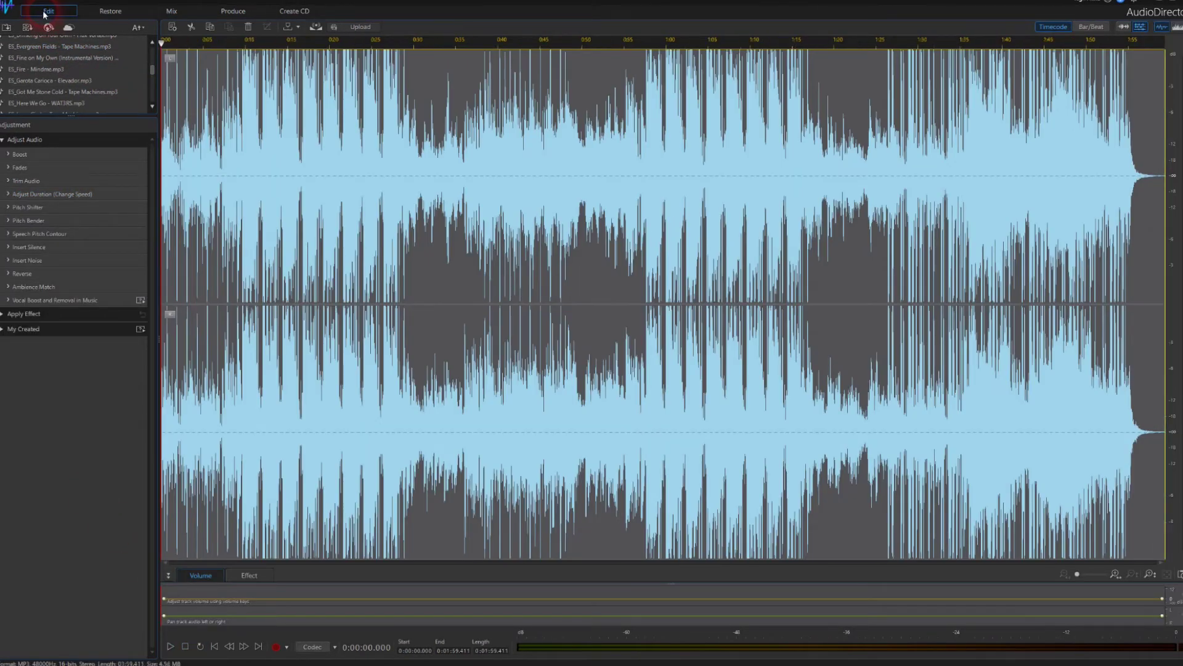
click(36, 69)
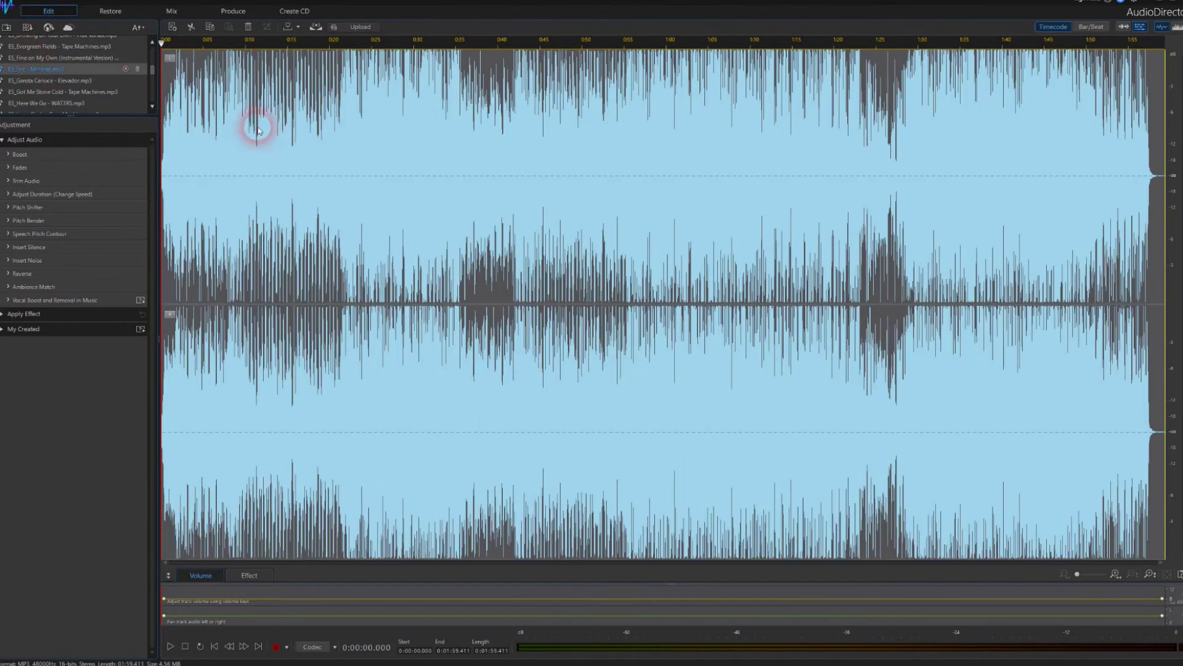
click(341, 127)
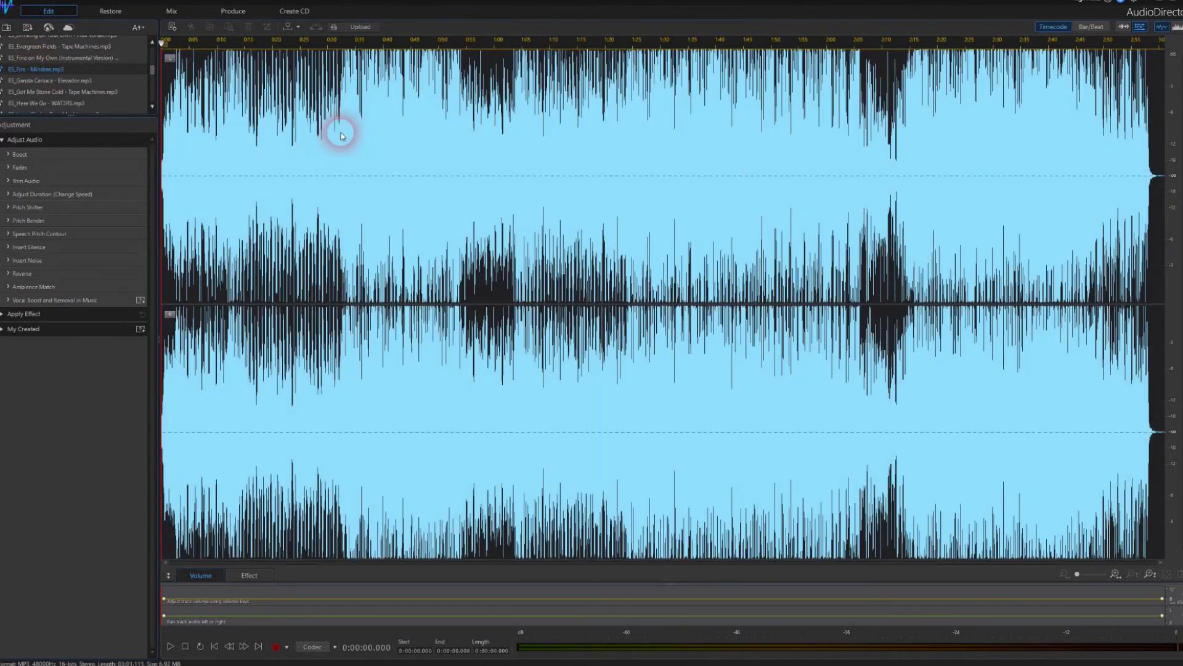
click(22, 196)
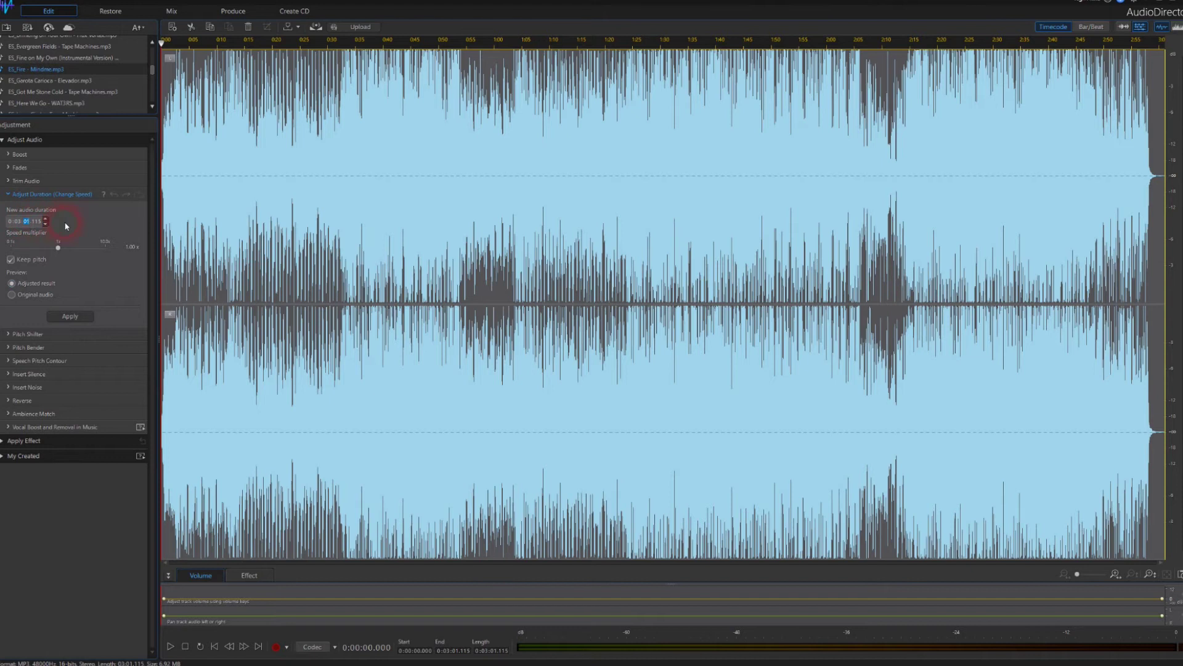
text(30)
click(119, 559)
Step: Play the slowed track while disabling and re-enabling Keep pitch to compare the sound, and stop playback
click(171, 647)
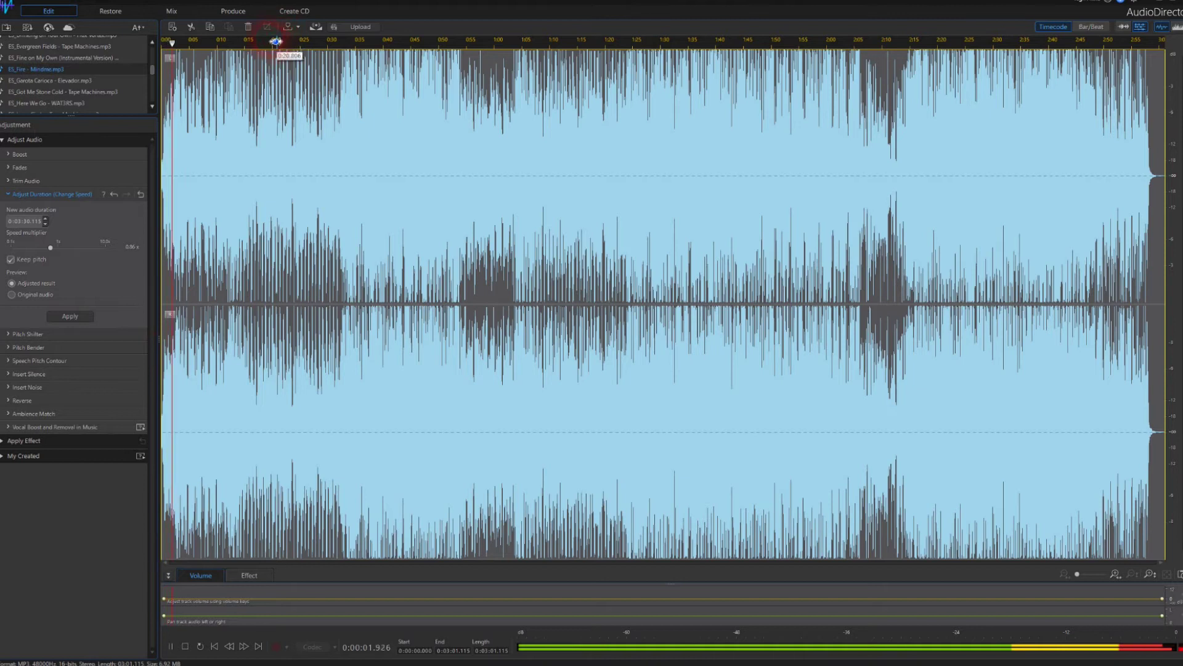
click(10, 260)
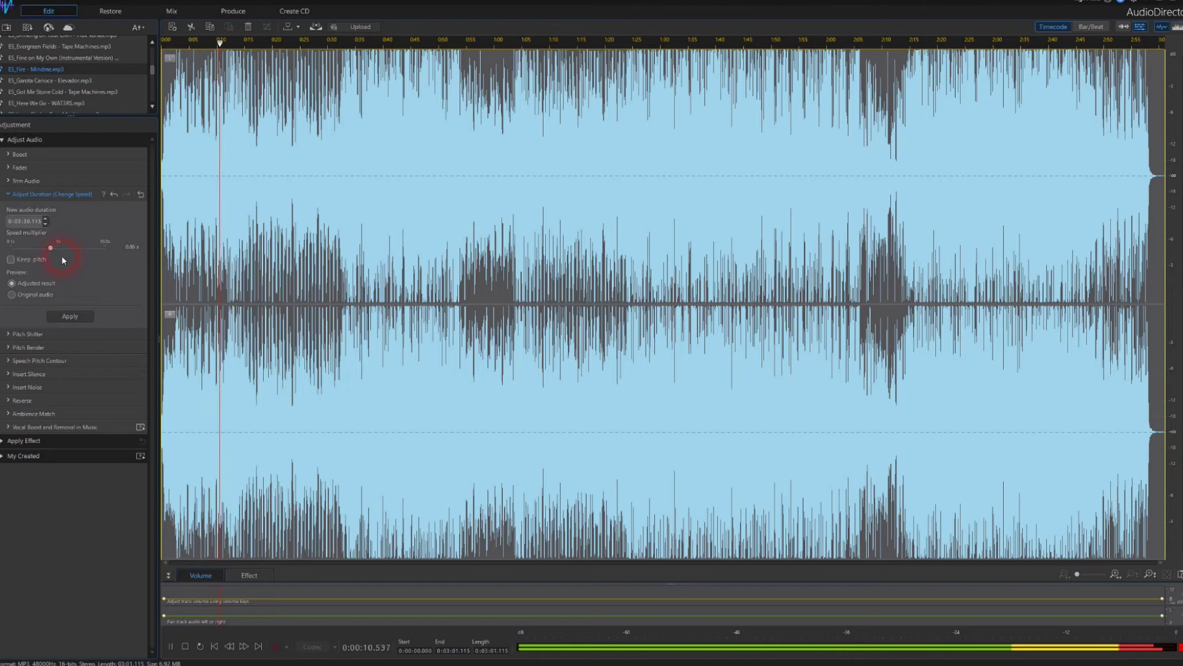
click(11, 259)
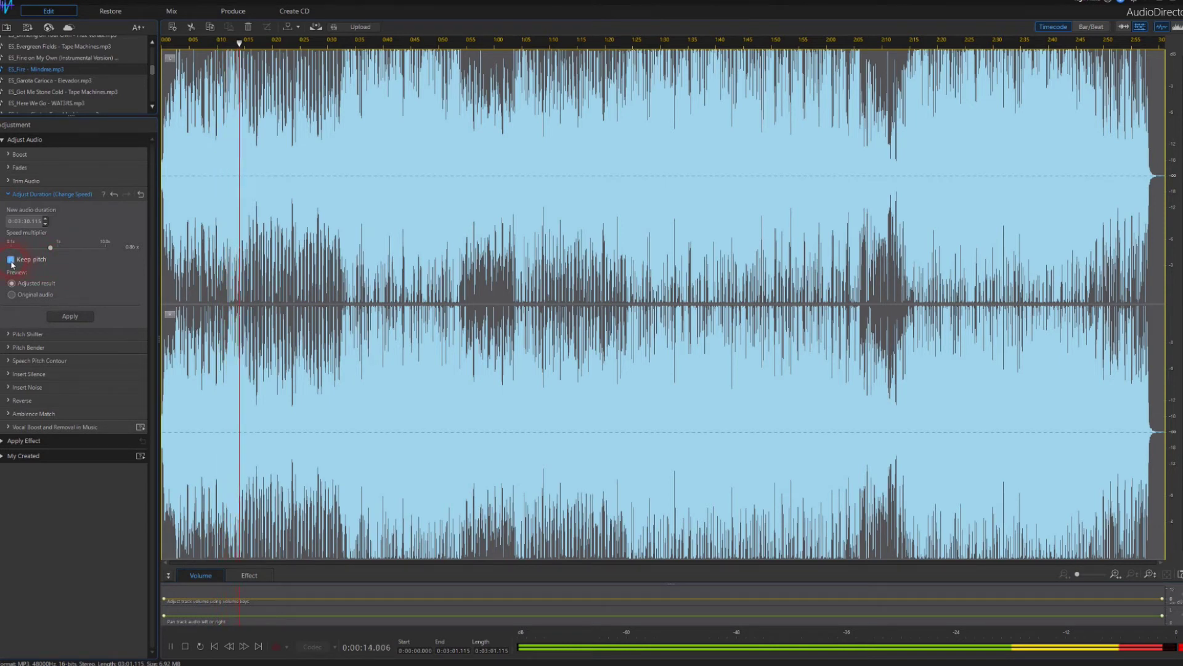
click(87, 276)
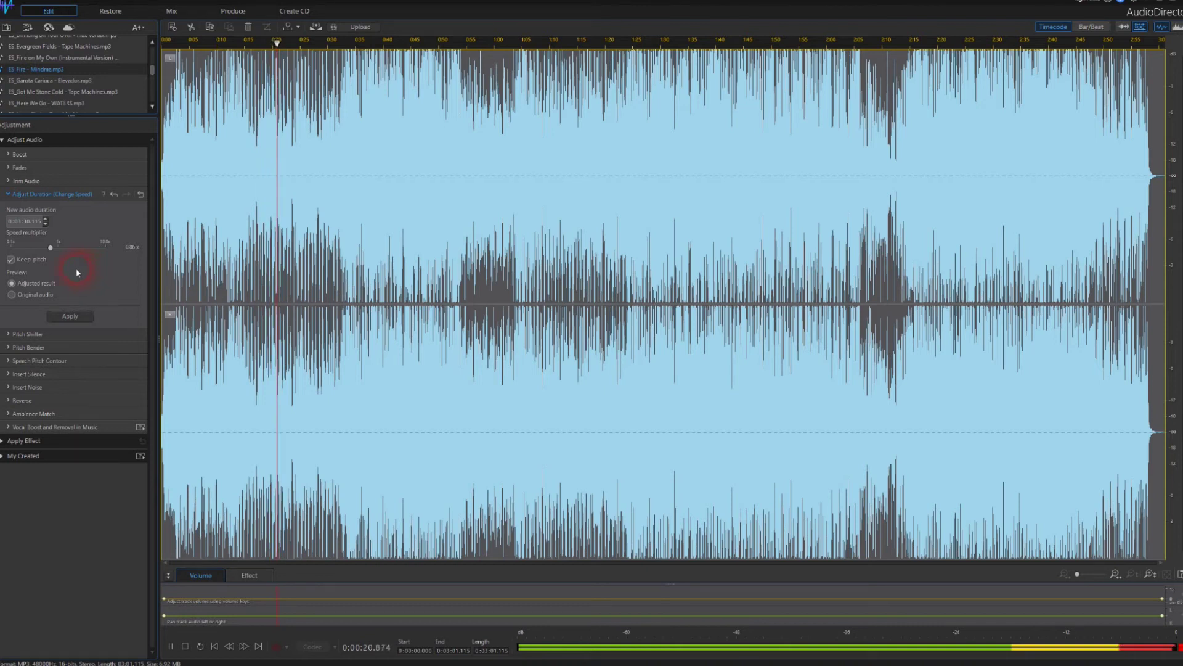
click(184, 647)
Step: Return to the multitrack mix and open the Adjust Duration (Smart Fit) settings for the ES_Fire clip on Track 1
click(171, 11)
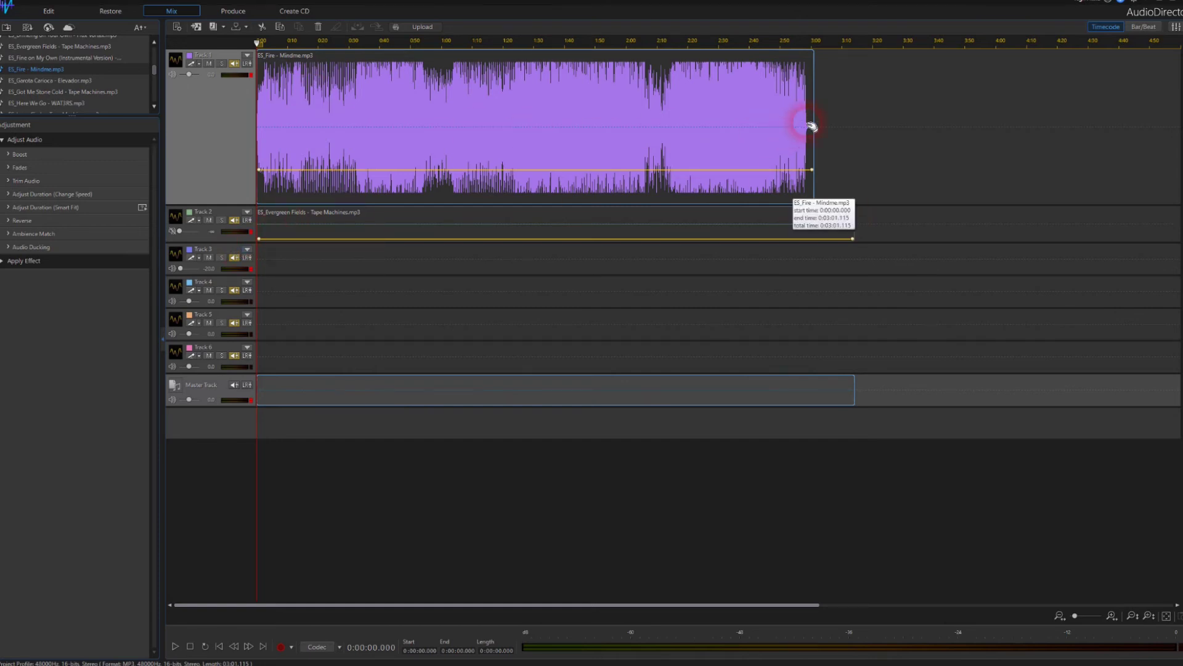
click(87, 211)
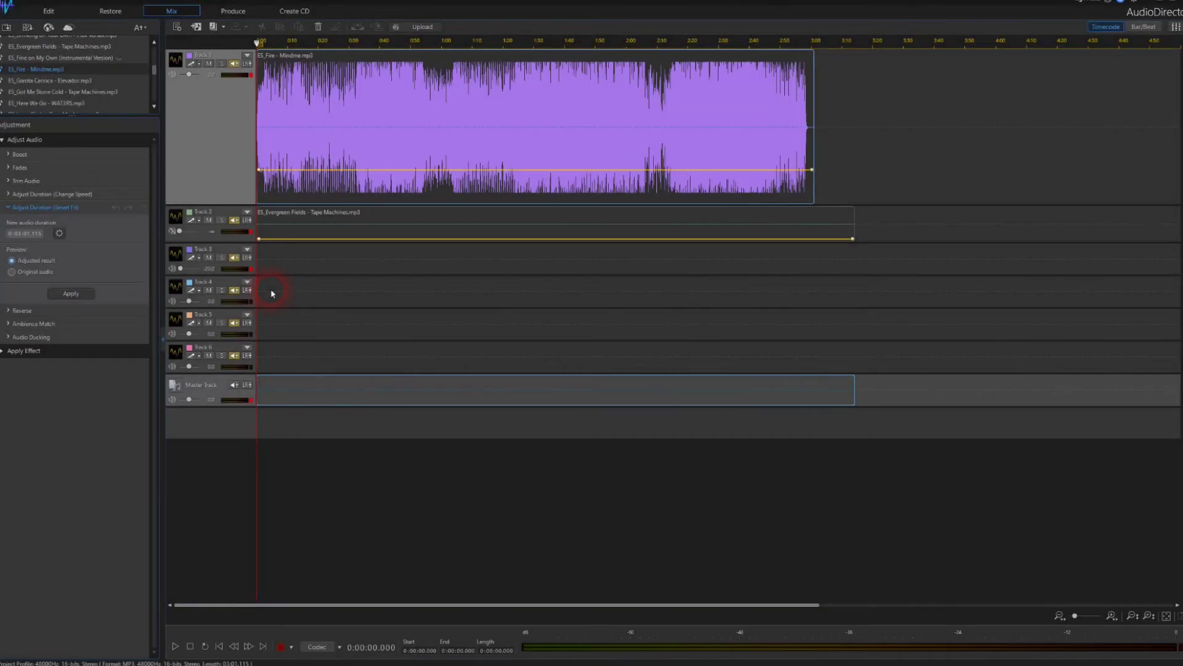
click(611, 220)
click(785, 112)
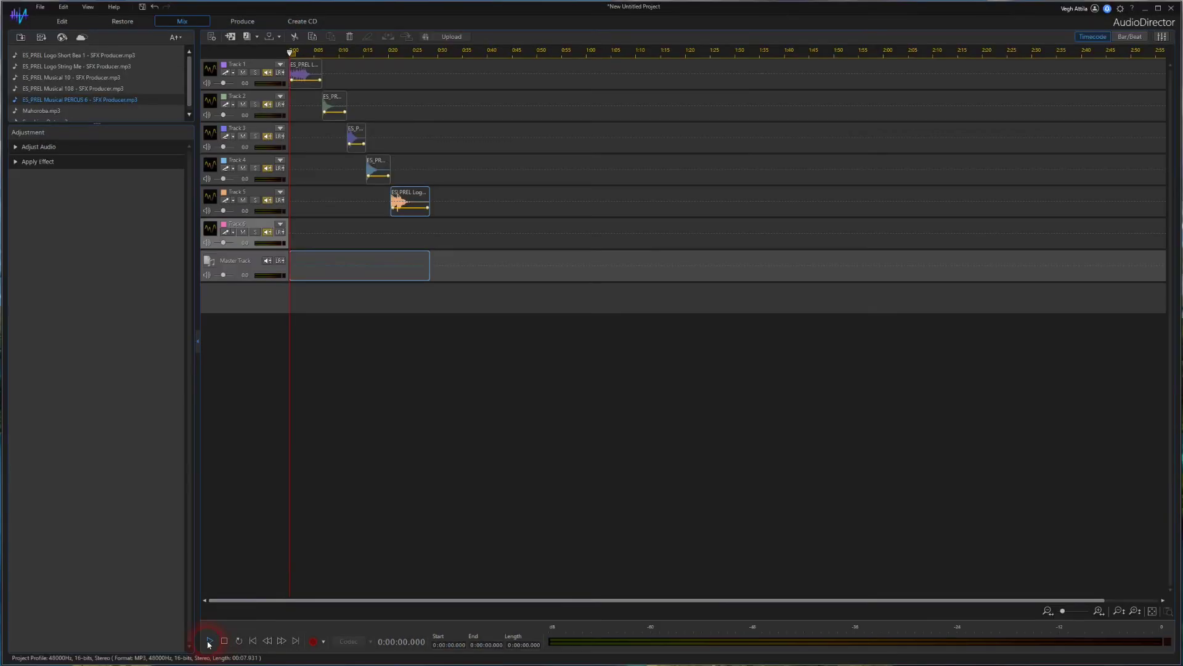
Step: Play the five short effect clips on Tracks 1 to 5 of the untitled project from the start
key(space)
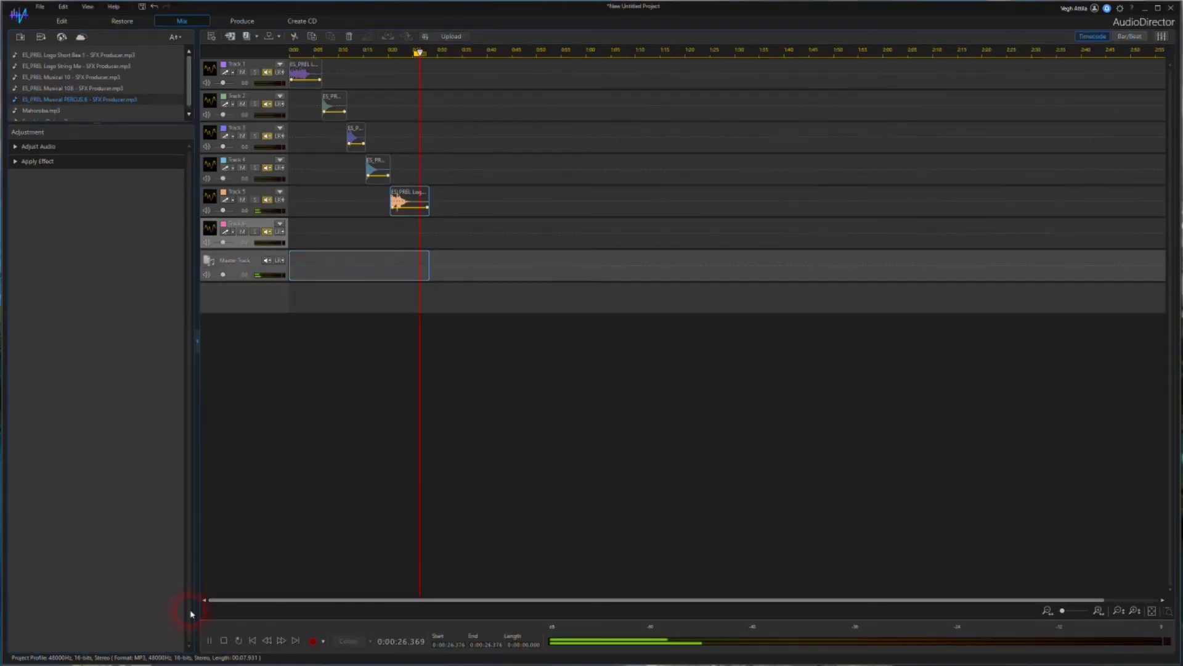
click(202, 645)
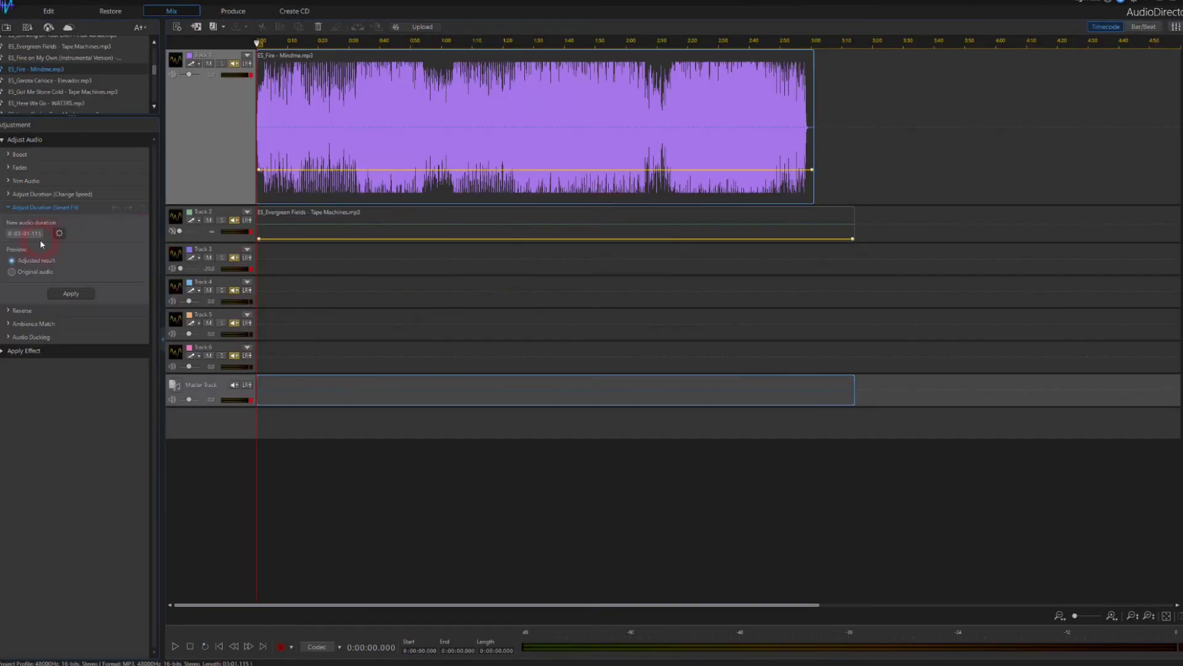
Step: Set the ES_Fire clip's Smart Fit duration to 0:03:14.115 to match the Evergreen Fields clip on Track 2
click(28, 234)
mouse_move(349, 230)
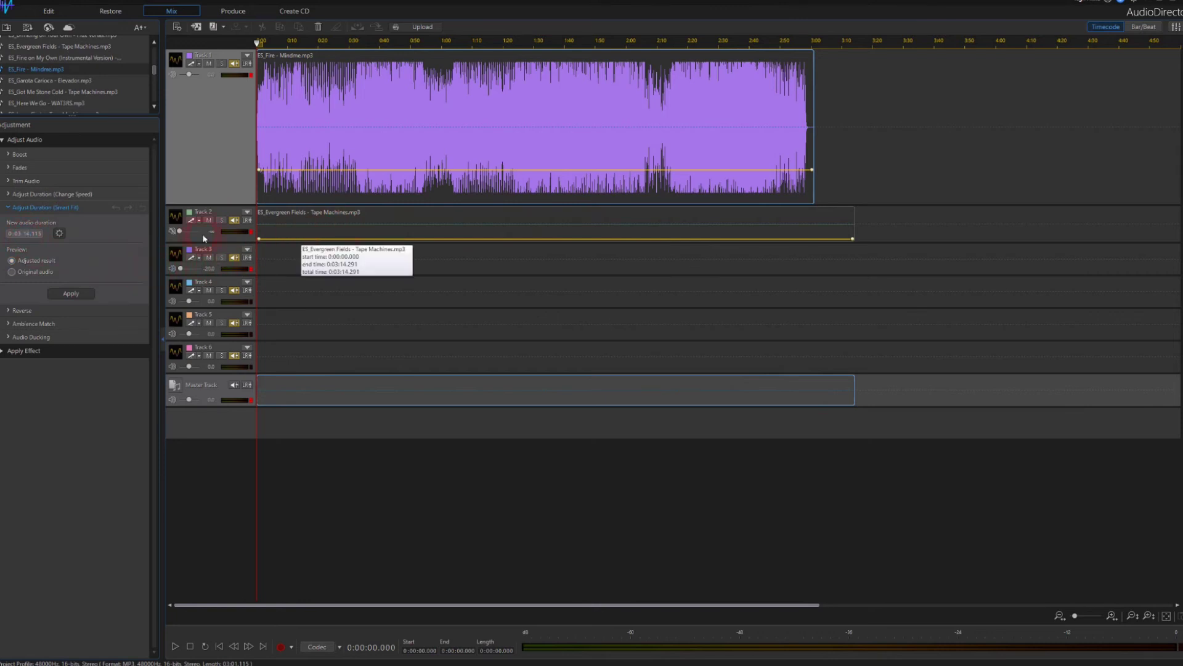
Step: Set the ES_Fire clip's Smart Fit duration to 0:03:14.291 to match the end of the Evergreen Fields clip
click(37, 234)
key(BackSpace)
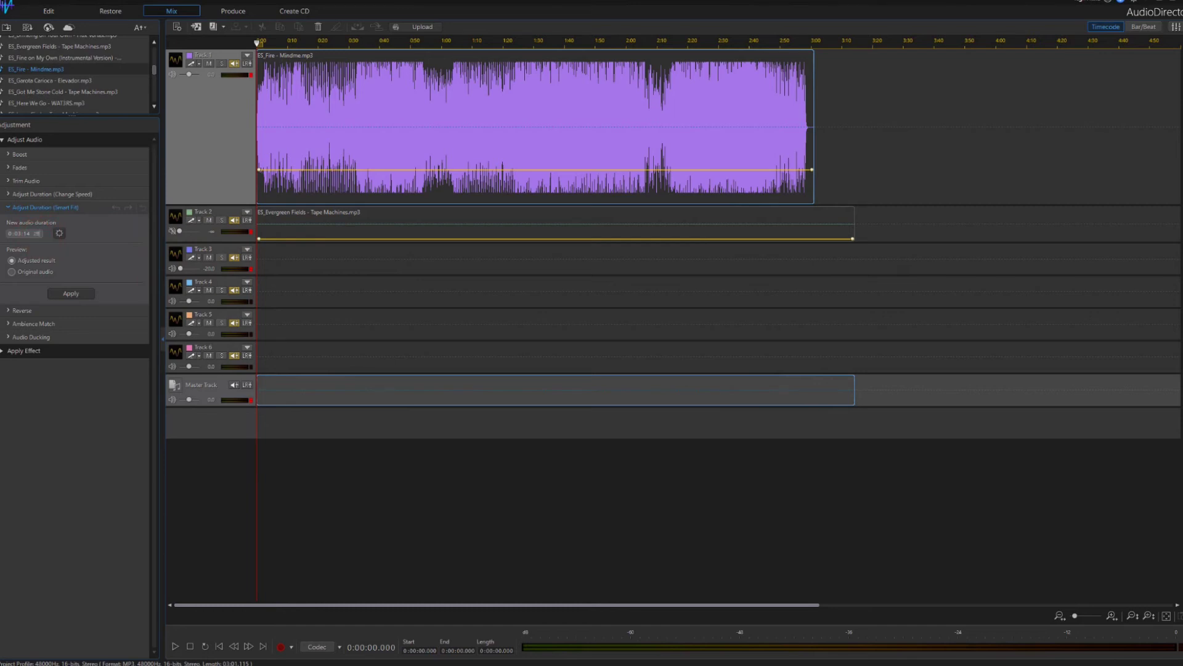
text(291)
click(113, 243)
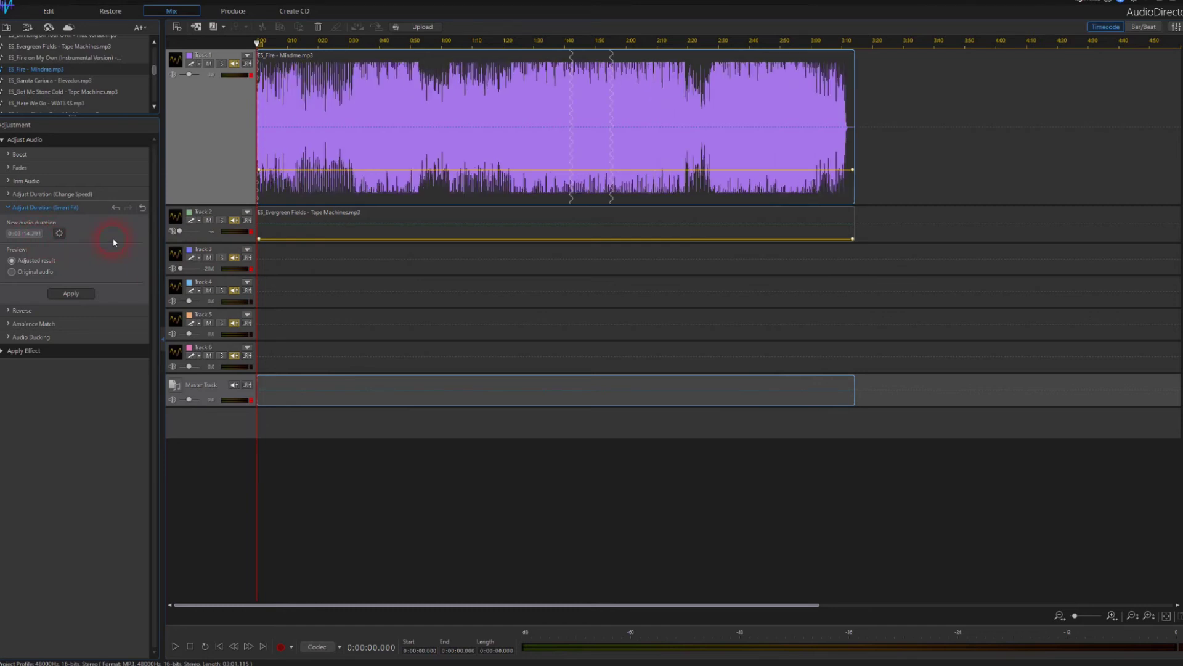
Step: Inspect the remixed sections of the ES_Fire clip between its start, its remix markers and its end
click(785, 112)
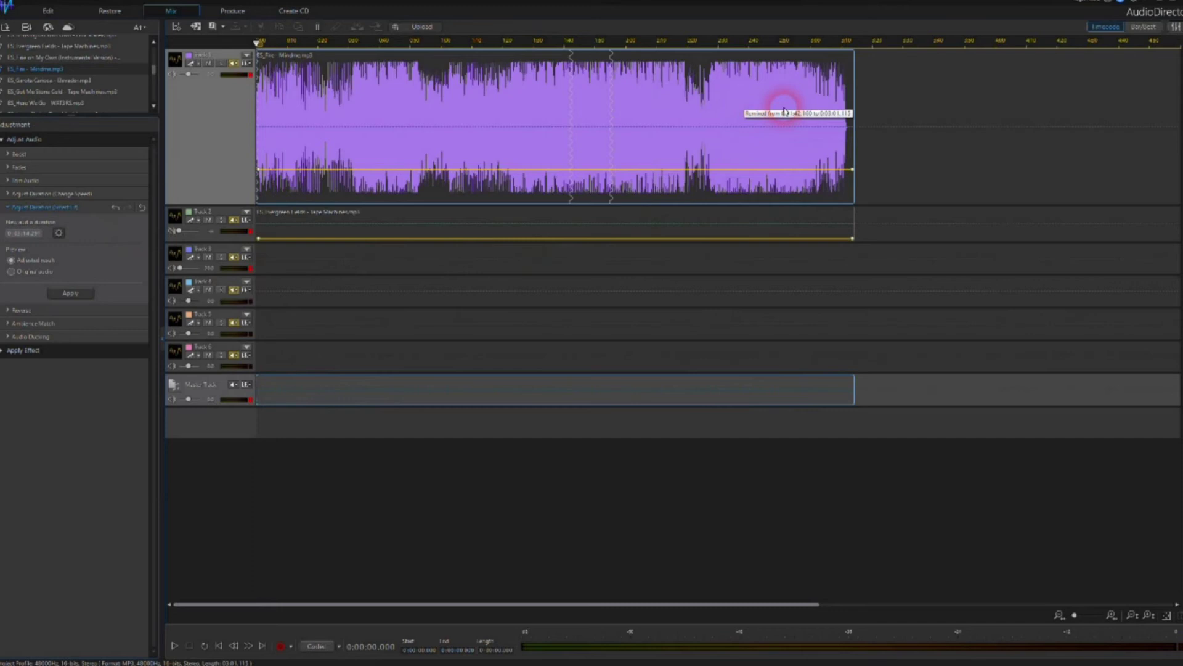
drag(785, 112, 853, 114)
click(519, 335)
click(258, 111)
click(577, 110)
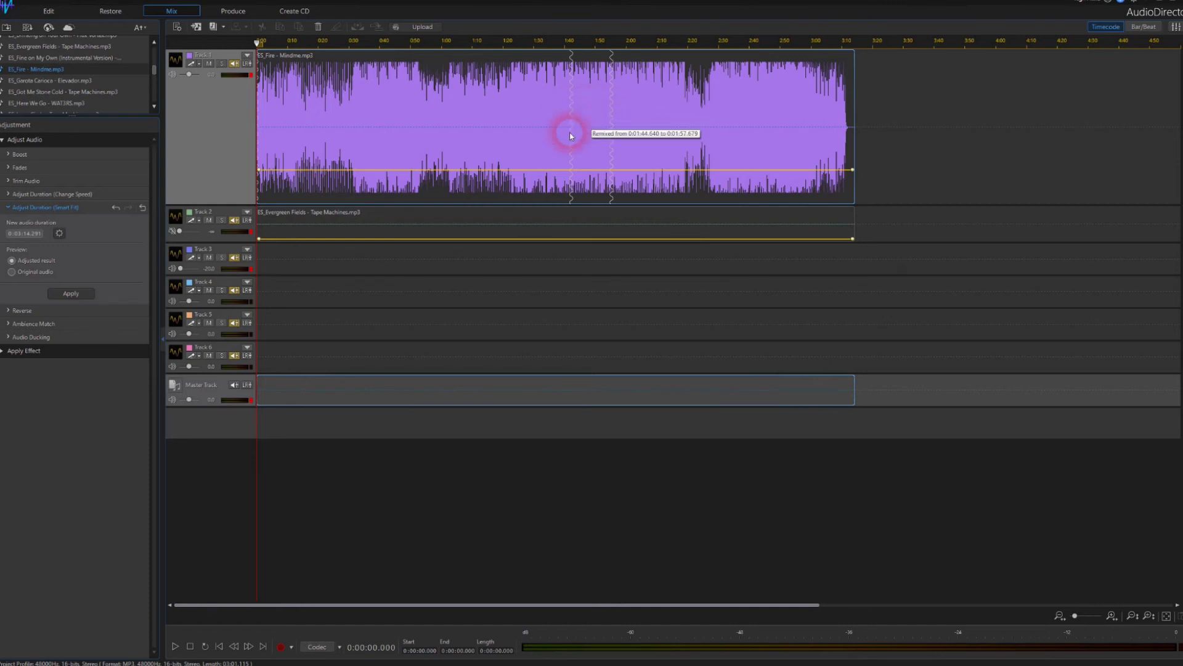
Step: Play the ES_Fire clip from shortly before the first remix marker through the second one, and stop playback
click(546, 41)
click(175, 646)
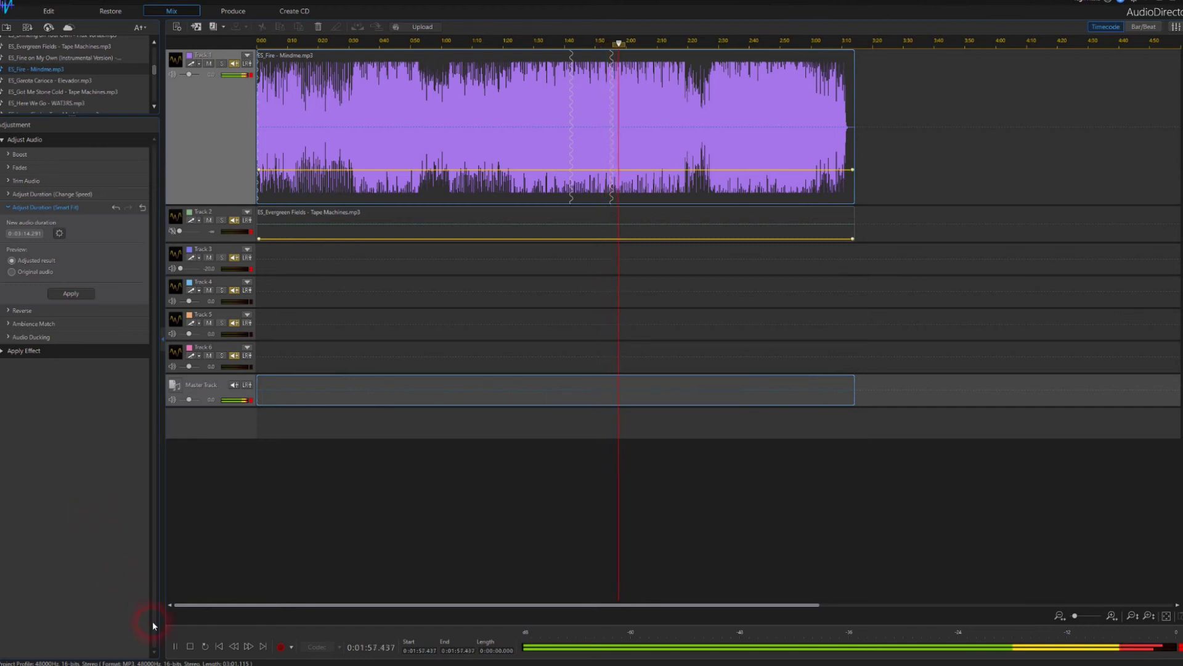
click(190, 645)
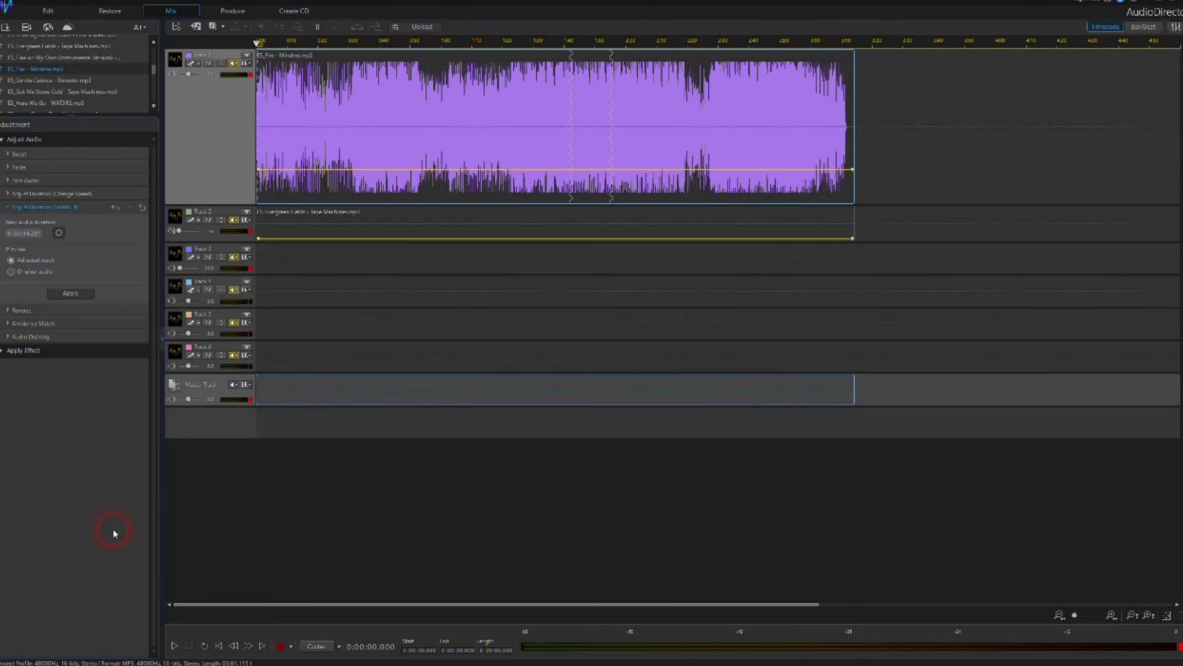
Step: Play the mix from the start, reveal the additional Smart Fit settings and switch Stretch to exact duration off and on again
key(space)
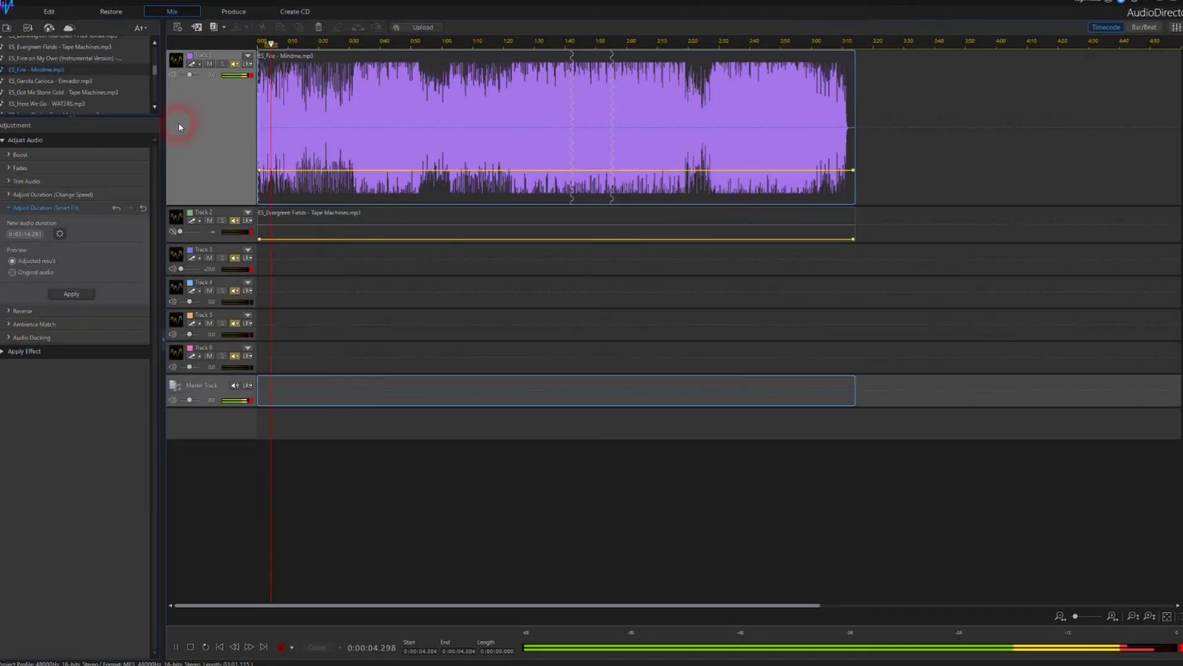
click(59, 235)
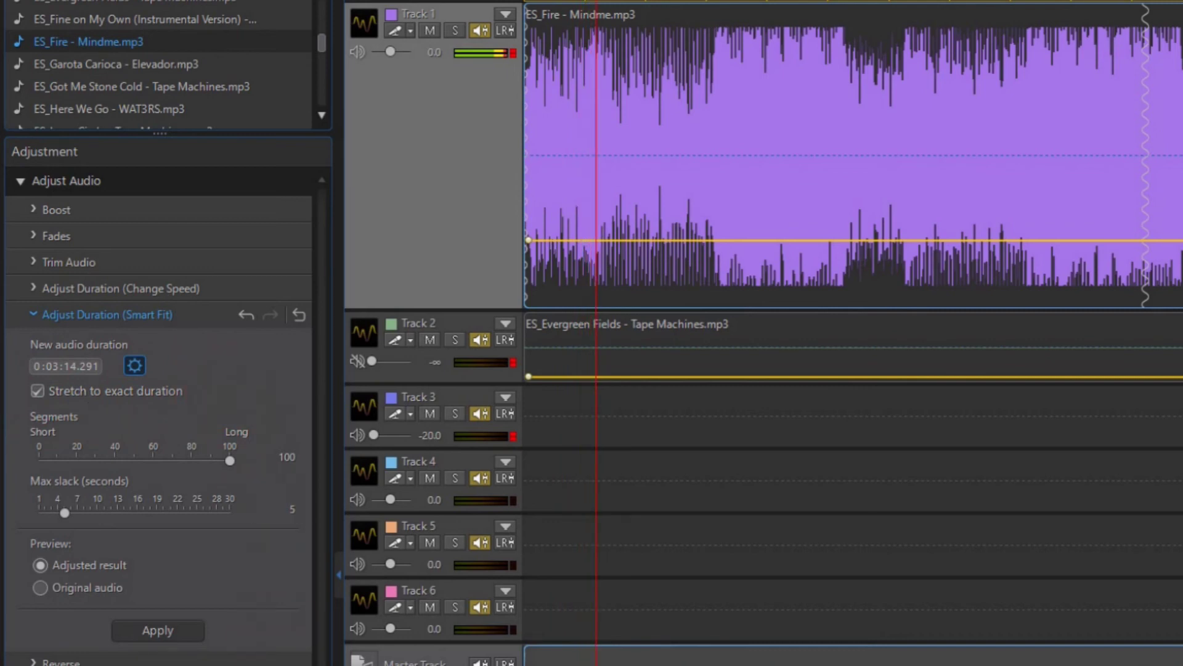
click(33, 405)
click(184, 389)
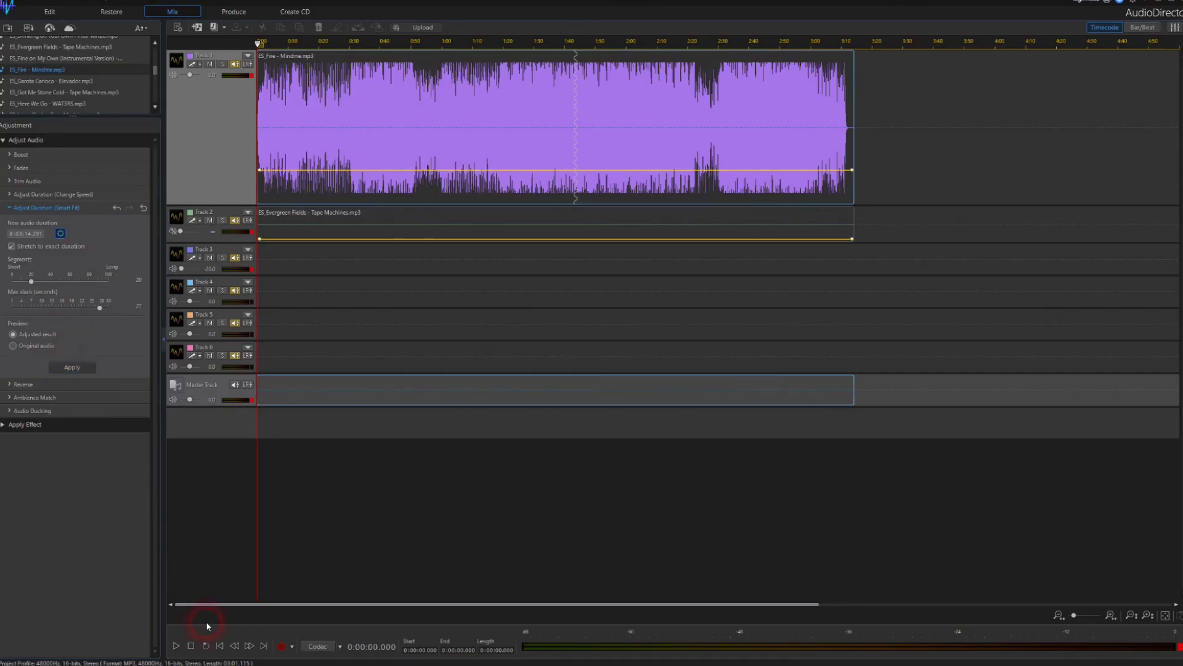
Step: Play the mix while setting the Smart Fit Max slack to 4 seconds and disabling Stretch to exact duration
click(176, 645)
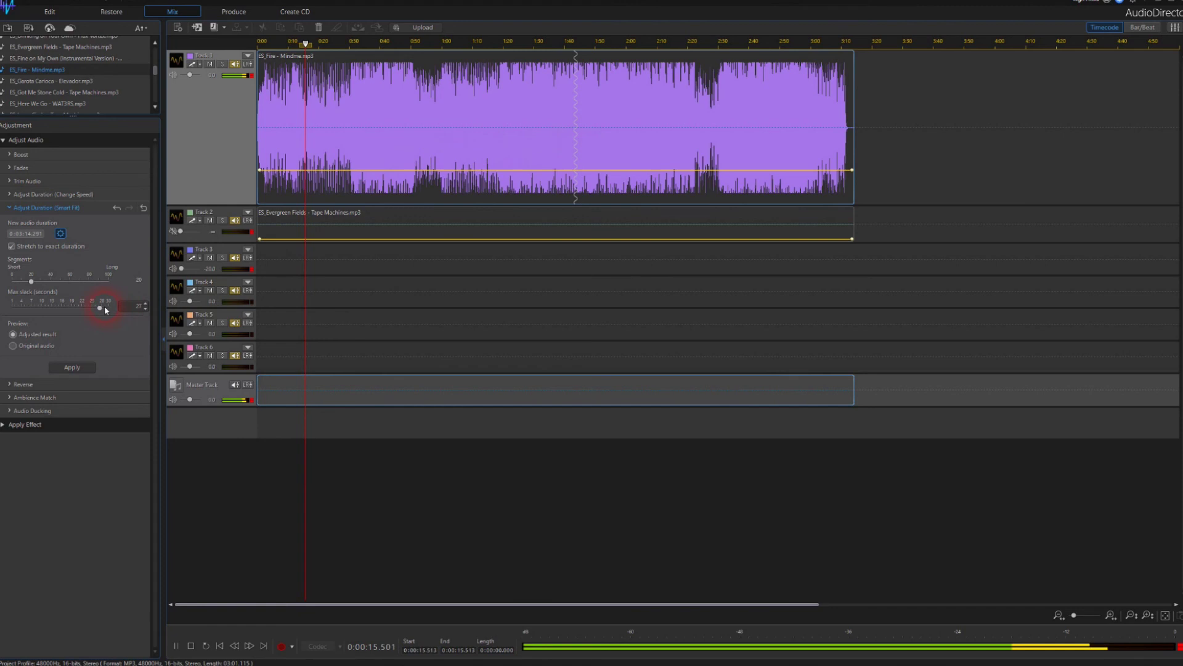
drag(101, 310, 24, 308)
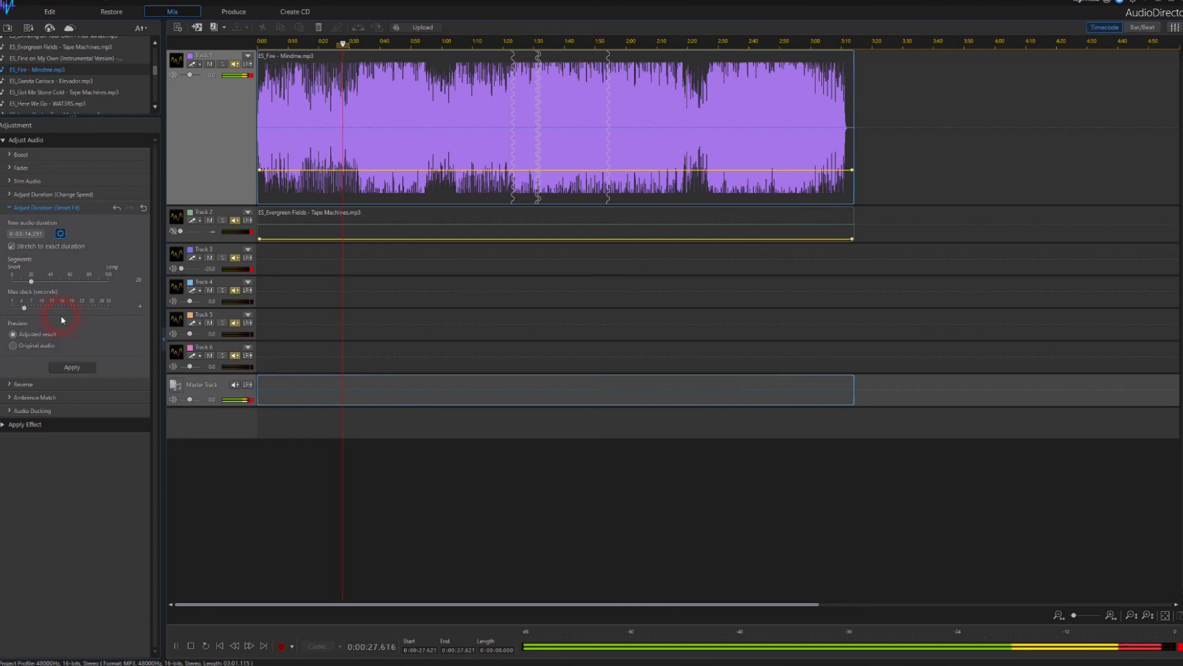
click(68, 245)
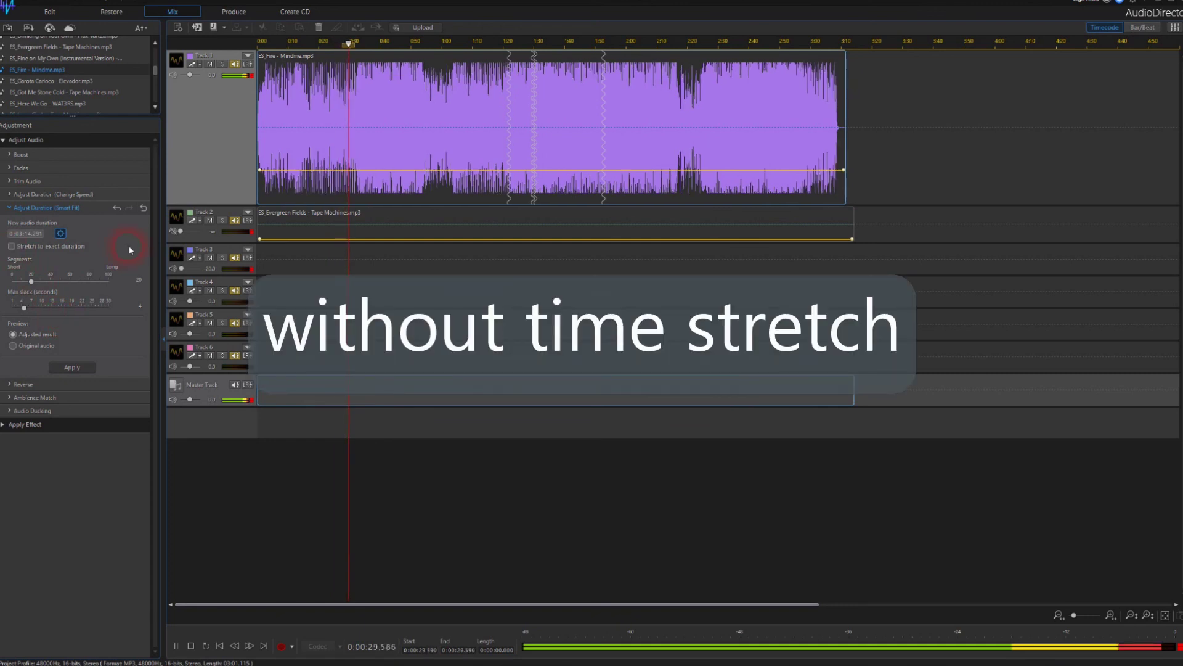